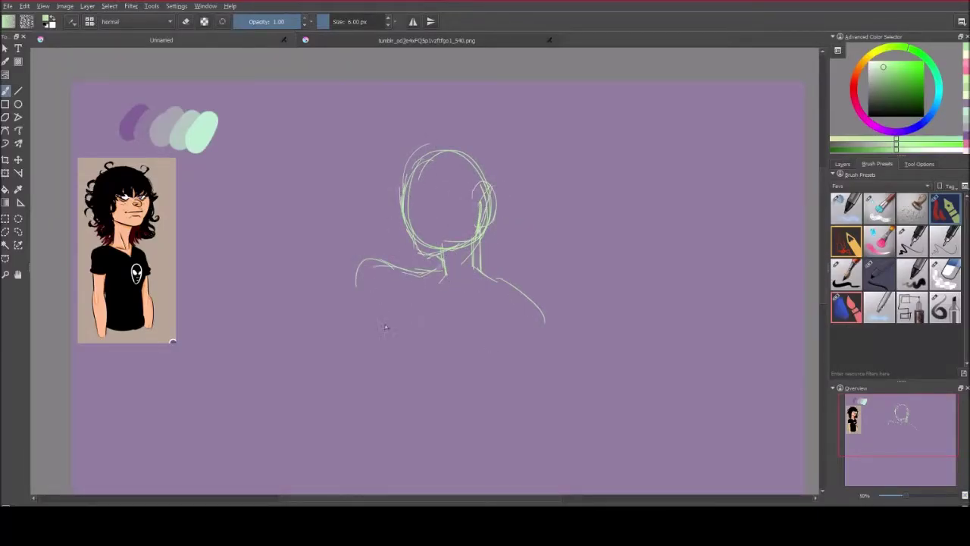
Tilt the head sketch with Transform, checking it in mirrored view.
key("m")
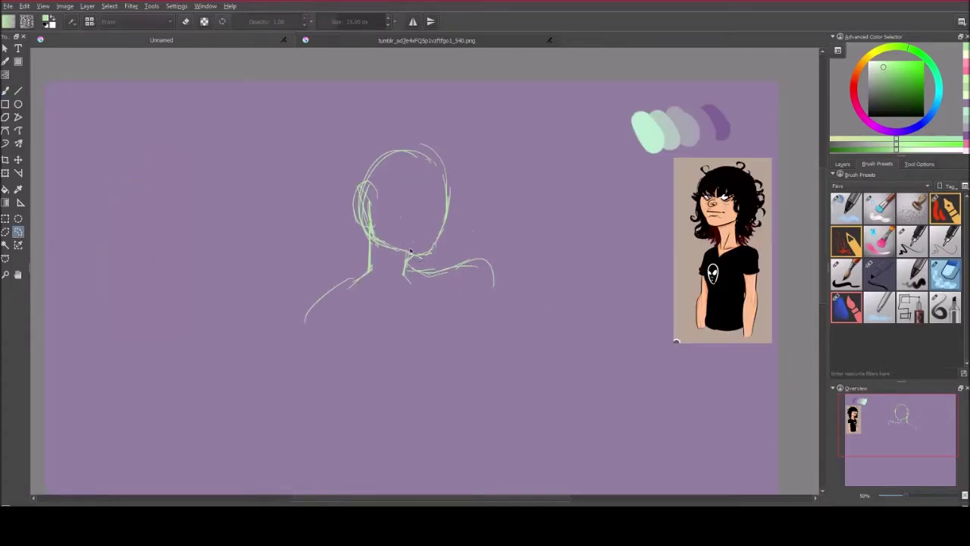
key("ctrl+t")
key("b")
key("m")
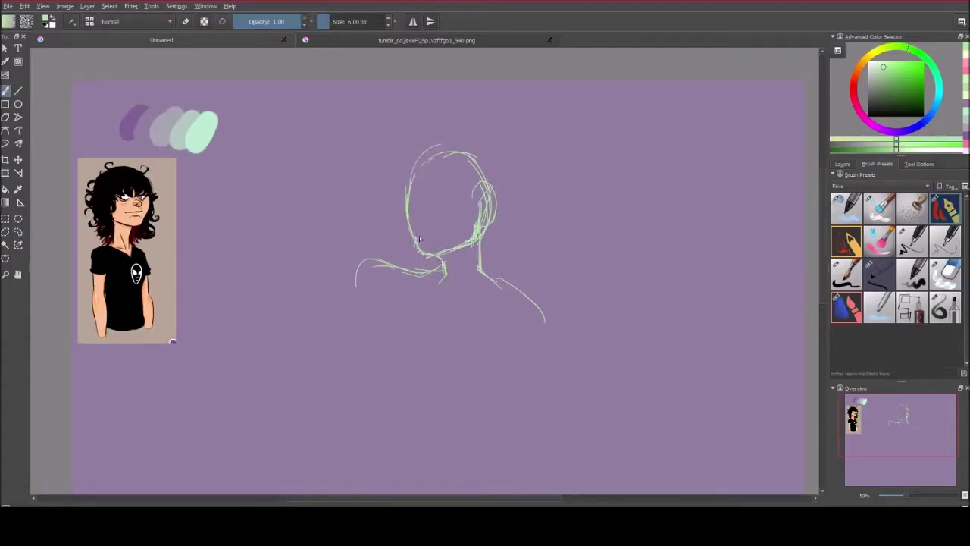
Sketch the V-neck collar, mouth and body outline, erasing stray neck strokes.
left_click_drag(479, 286, 433, 307)
left_click_drag(410, 276, 435, 305)
key("e")
left_click_drag(446, 265, 439, 280)
key("e")
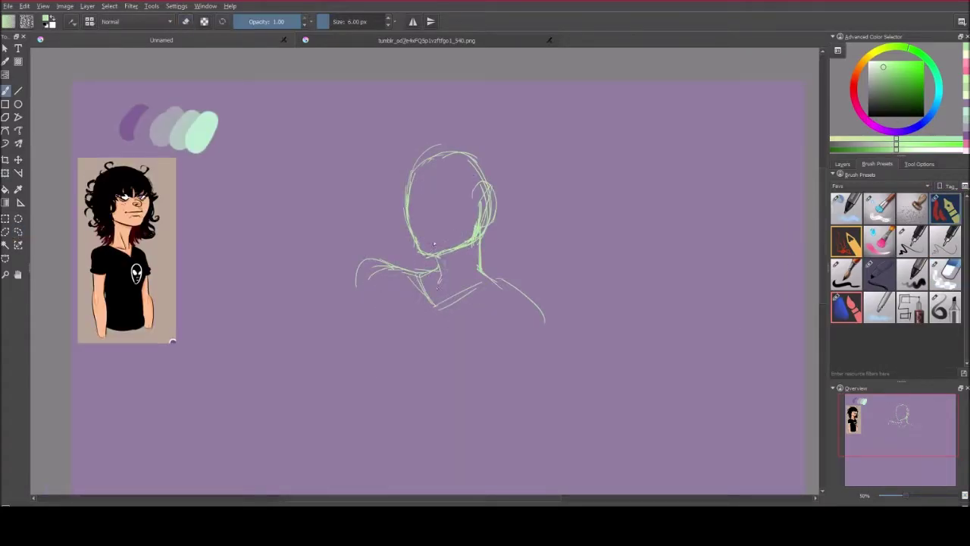
left_click_drag(455, 230, 418, 229)
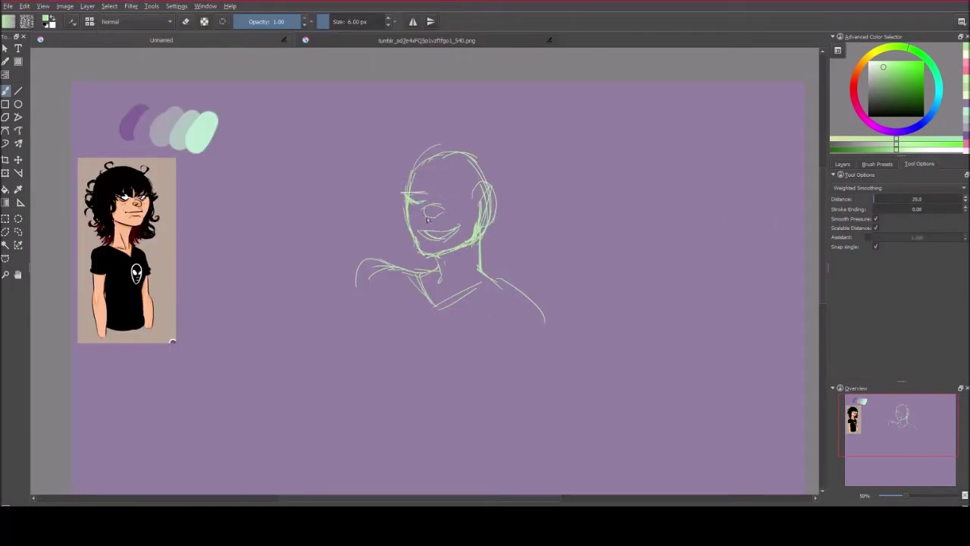
left_click_drag(414, 388, 487, 386)
left_click_drag(388, 275, 348, 379)
Refine the torso's right side in mirrored view, erasing stray strokes and touching up eyes and mouth.
key("m")
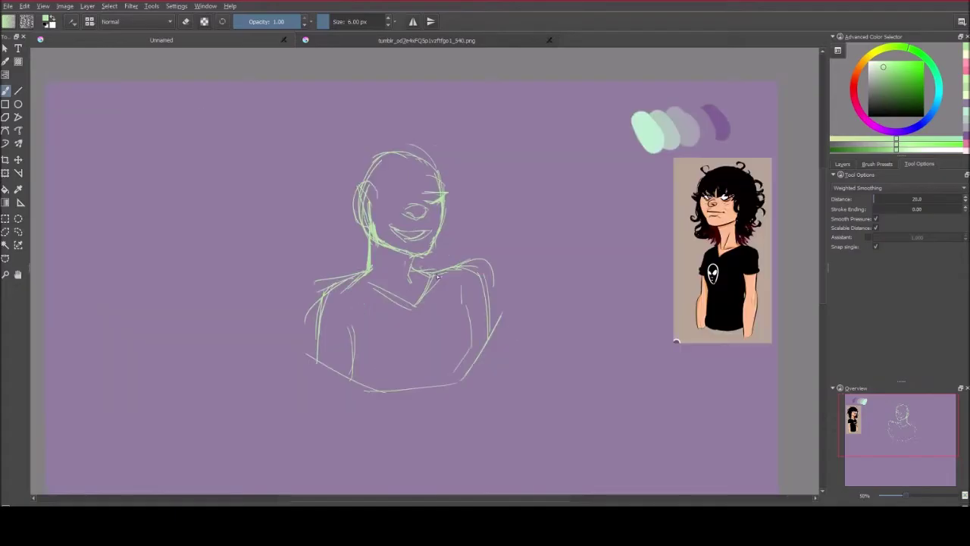
left_click(877, 164)
key("e")
left_click_drag(485, 262, 462, 333)
key("e")
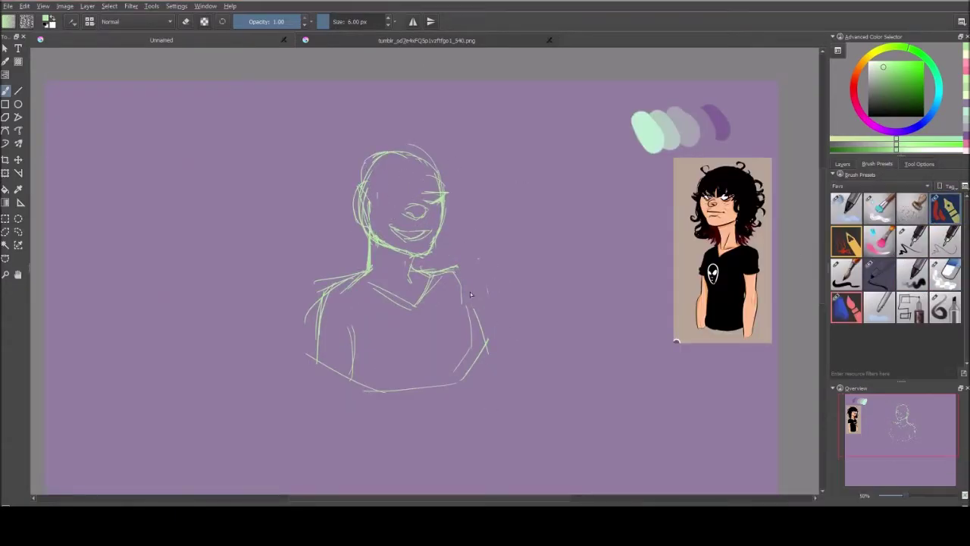
left_click_drag(458, 277, 470, 341)
left_click_drag(462, 282, 485, 347)
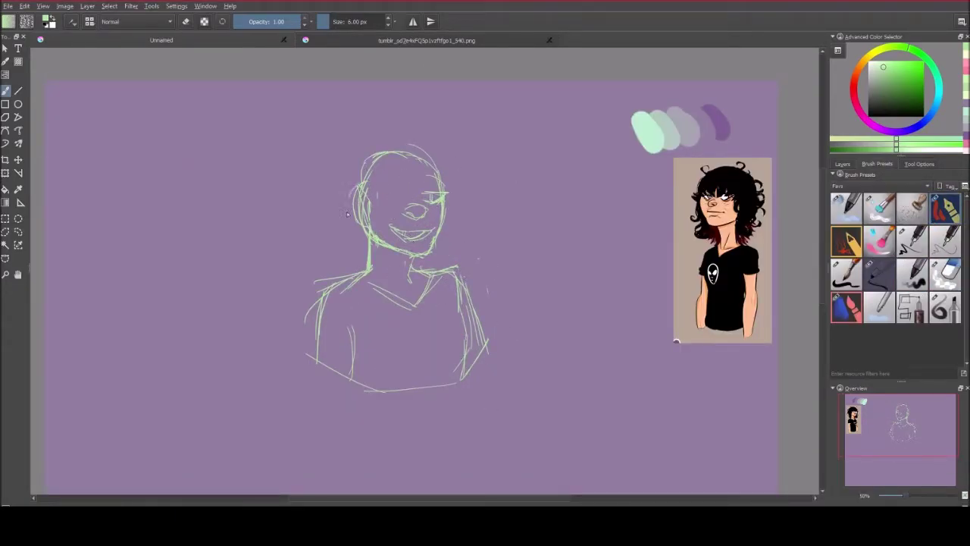
key("m")
mouse_move(408, 196)
left_mouse_down()
mouse_move(429, 201)
mouse_move(413, 203)
mouse_move(445, 227)
left_mouse_up()
Add more torso strokes, hatching over the right eye and a line beside the nose.
key("plus")
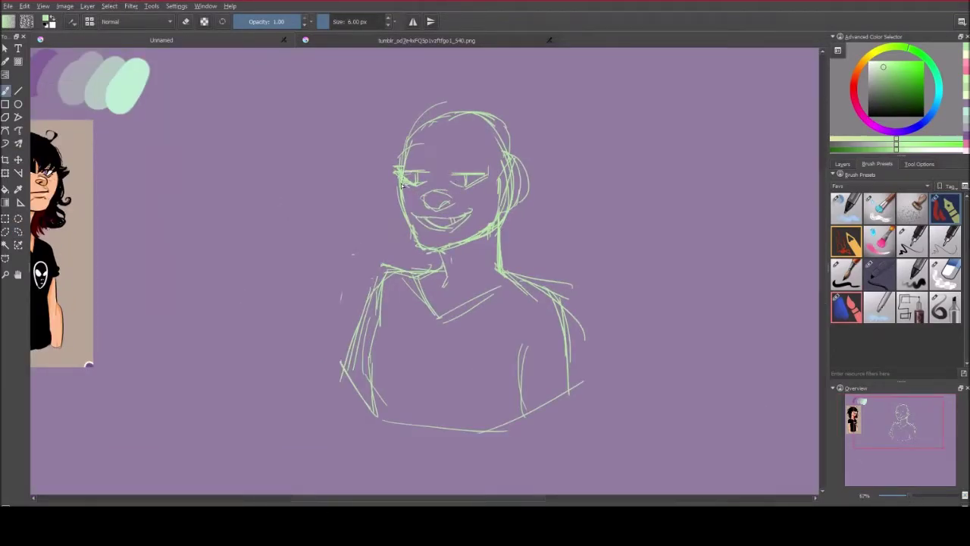
left_click_drag(402, 185, 498, 199)
mouse_move(522, 296)
left_mouse_down()
mouse_move(610, 326)
mouse_move(606, 417)
mouse_move(678, 375)
left_mouse_up()
left_click_drag(435, 358, 450, 380)
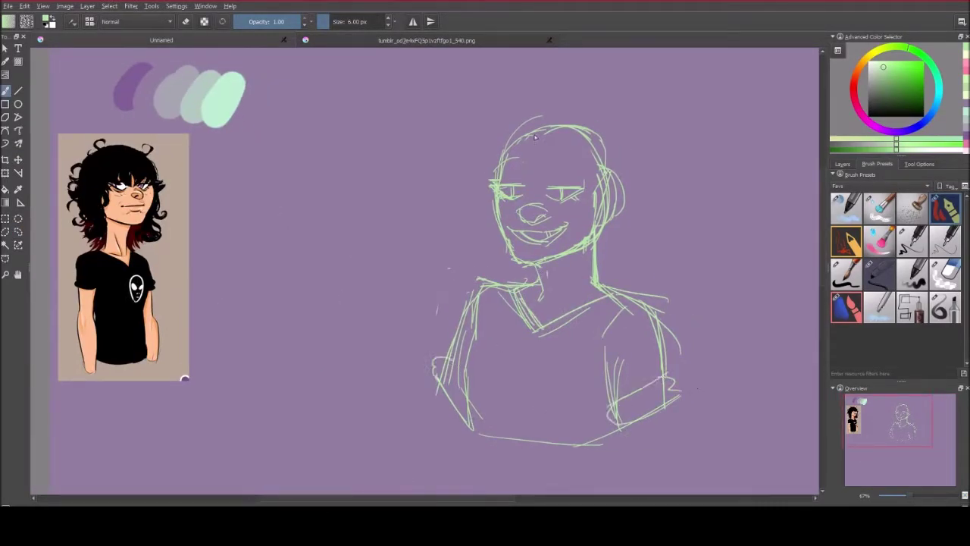
left_click_drag(561, 188, 584, 170)
mouse_move(538, 203)
left_mouse_down()
mouse_move(532, 163)
mouse_move(459, 242)
left_mouse_up()
Sketch long wavy hair down both sides and across the top of the head.
left_click_drag(607, 174, 632, 273)
left_click_drag(483, 183, 476, 227)
mouse_move(614, 180)
left_mouse_down()
mouse_move(658, 238)
mouse_move(582, 278)
left_mouse_up()
mouse_move(595, 241)
left_mouse_down()
mouse_move(559, 288)
mouse_move(653, 283)
left_mouse_up()
left_click_drag(595, 129, 636, 212)
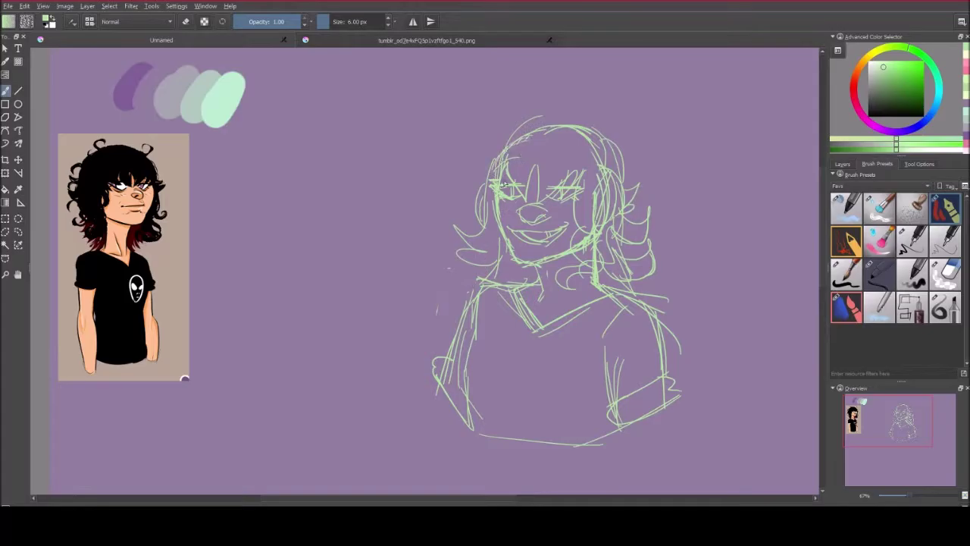
mouse_move(470, 172)
left_mouse_down()
mouse_move(591, 130)
mouse_move(627, 180)
left_mouse_up()
left_click_drag(511, 134, 485, 168)
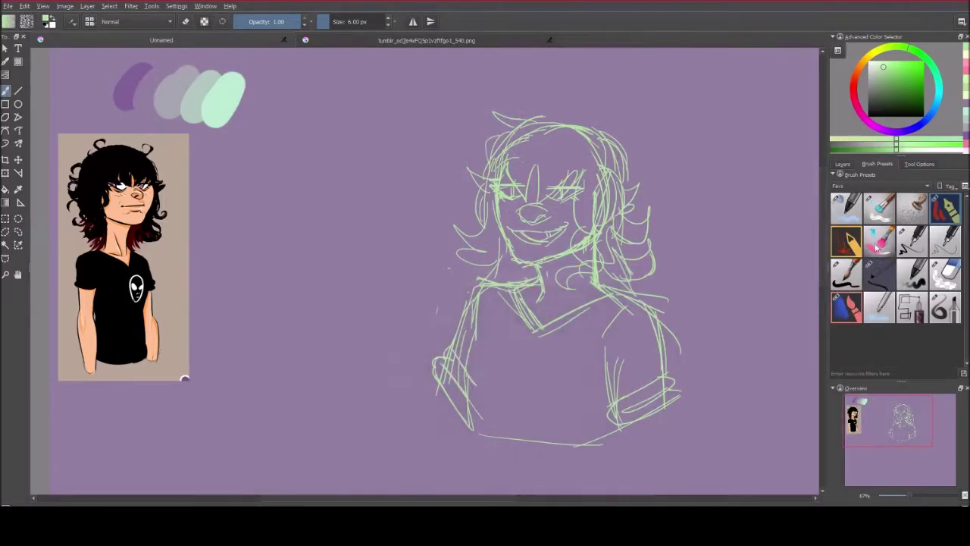
Make the sketch layer faint and pick a pale skin colour.
left_click(842, 163)
left_click(873, 222)
left_click(227, 106, "ctrl")
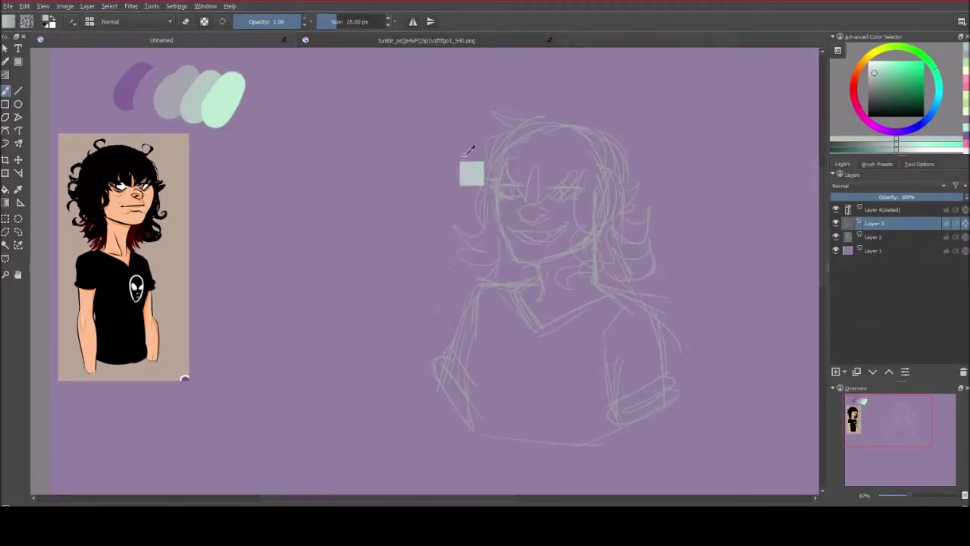
Enlarge the sketch layer with Transform.
key("minus")
key("ctrl+t")
left_click_drag(617, 147, 644, 113)
key("Return")
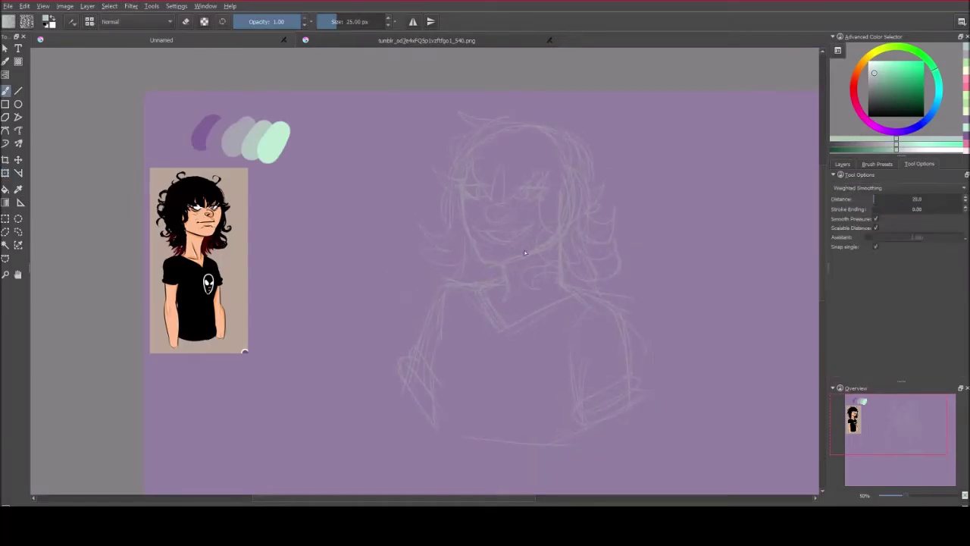
key("plus")
Outline the head, neck and collar and fill them as one flat silhouette.
left_click_drag(479, 127, 506, 258)
mouse_move(479, 128)
left_mouse_down()
mouse_move(504, 263)
mouse_move(611, 214)
mouse_move(607, 282)
left_mouse_up()
mouse_move(534, 258)
left_mouse_down()
mouse_move(519, 319)
mouse_move(644, 305)
left_mouse_up()
left_click_drag(477, 174, 621, 190)
left_click_drag(617, 163, 602, 220)
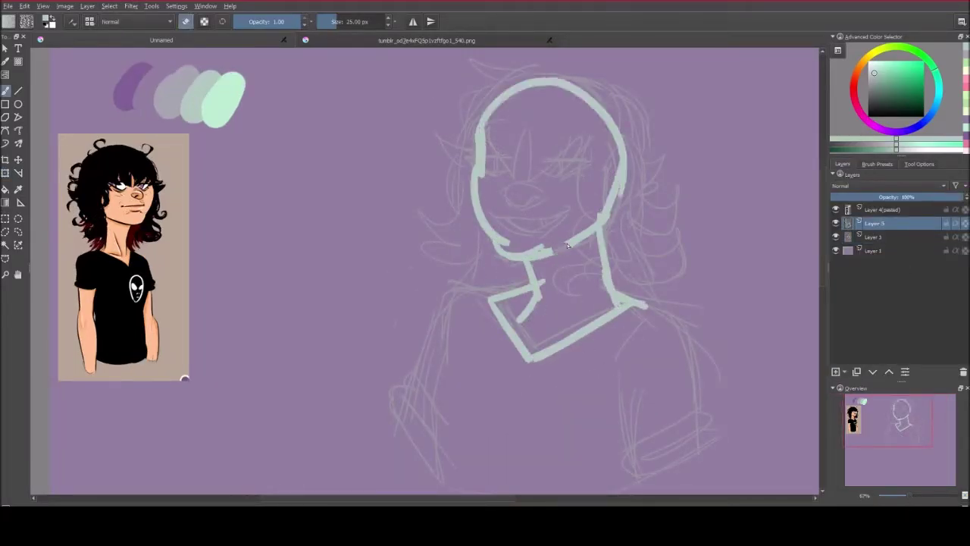
key("f")
left_click(547, 297)
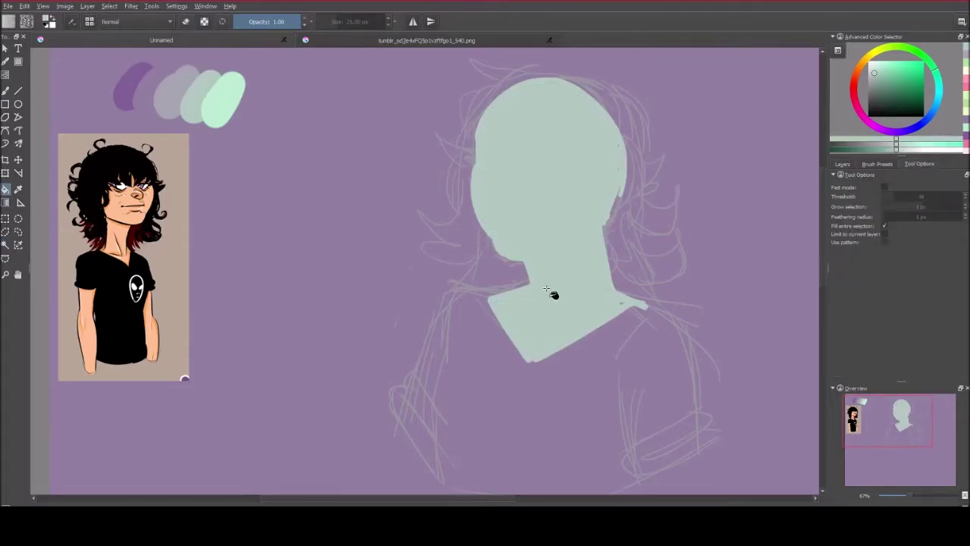
key("b")
On a new layer, paint dark purple hair beside the neck.
left_click(842, 164)
left_click(878, 250)
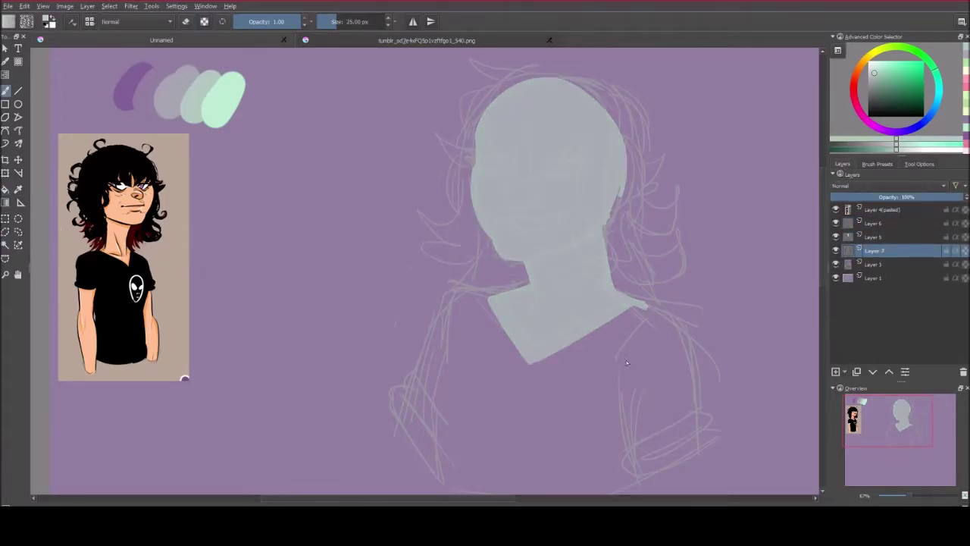
left_click_drag(614, 199, 658, 274)
Paint dark purple hair on both sides of the neck, erasing streaks into it.
mouse_move(628, 317)
left_mouse_down()
mouse_move(515, 244)
mouse_move(466, 266)
left_mouse_up()
key("e")
mouse_move(642, 314)
left_mouse_down()
mouse_move(653, 262)
mouse_move(618, 162)
left_mouse_up()
key("m")
left_click_drag(359, 210, 358, 277)
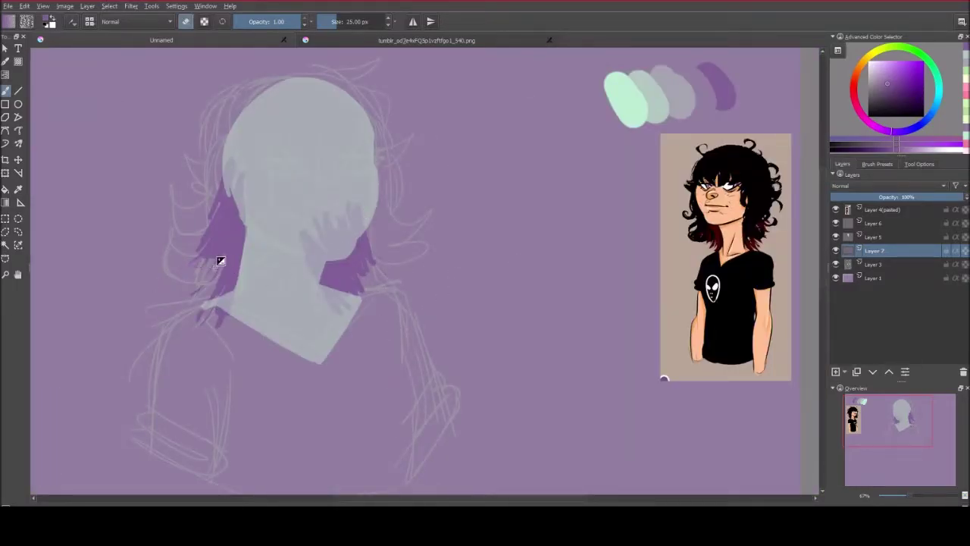
left_click(877, 164)
left_click_drag(209, 272, 222, 230)
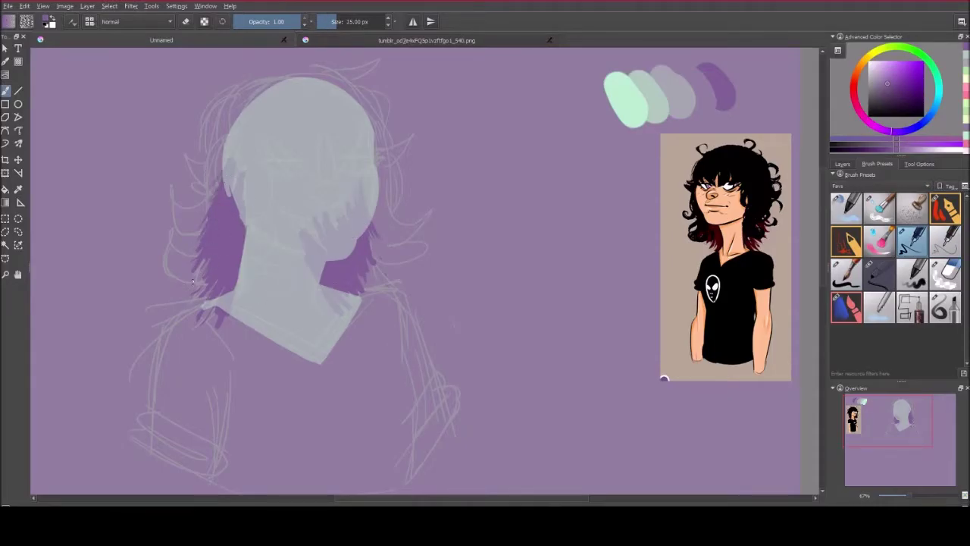
key("e")
Outline the curly front hair with zigzag bangs and curls, then fill it pale lavender.
left_click(841, 163)
key("m")
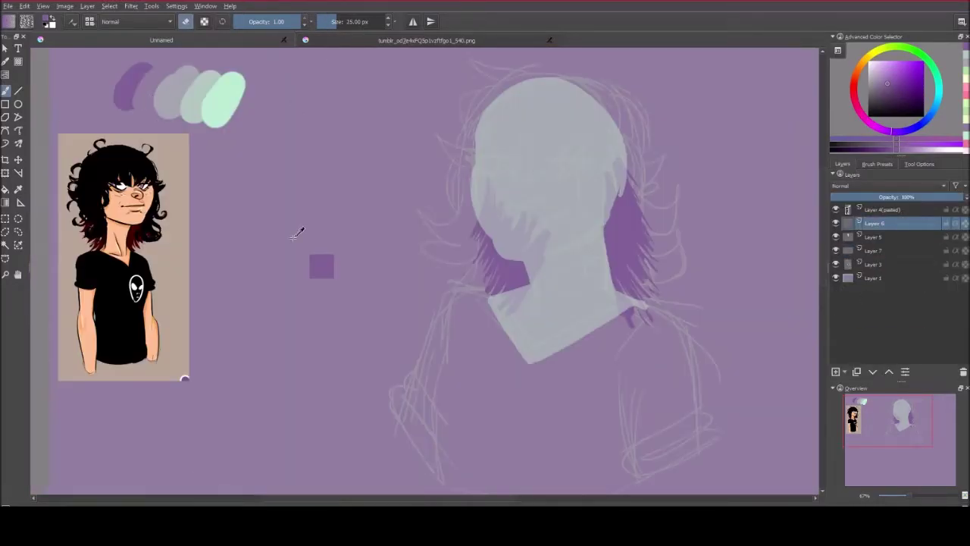
left_click_drag(532, 177, 560, 114)
mouse_move(563, 148)
left_mouse_down()
mouse_move(569, 193)
mouse_move(591, 212)
mouse_move(587, 186)
left_mouse_up()
left_click_drag(498, 125, 471, 176)
mouse_move(470, 136)
left_mouse_down()
mouse_move(438, 152)
mouse_move(561, 68)
left_mouse_up()
left_click_drag(429, 250, 472, 266)
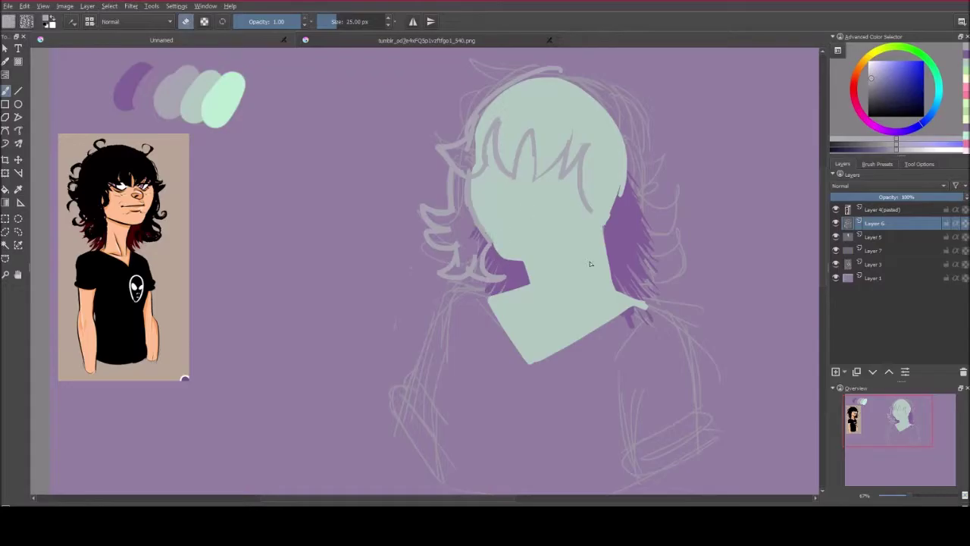
left_click_drag(592, 162, 618, 262)
left_click_drag(592, 75, 636, 265)
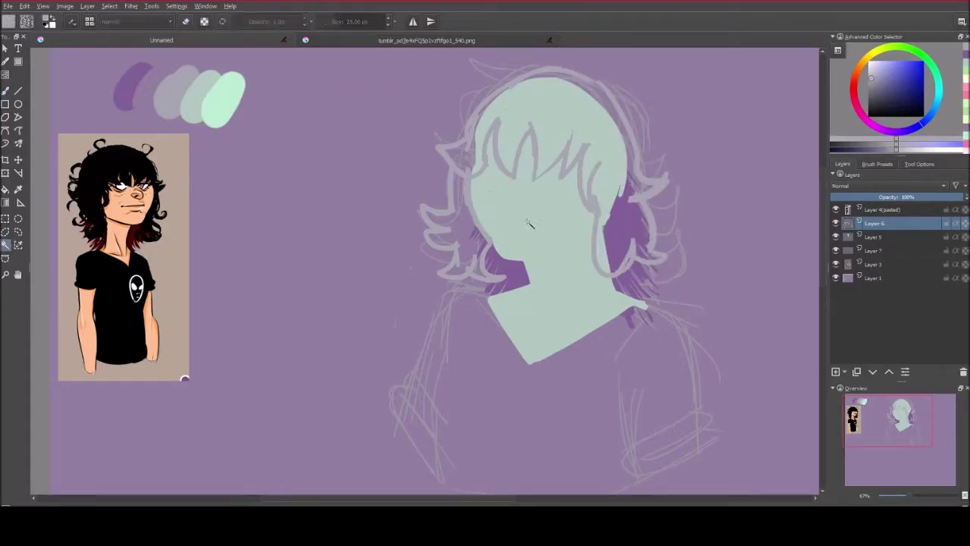
left_click(450, 228)
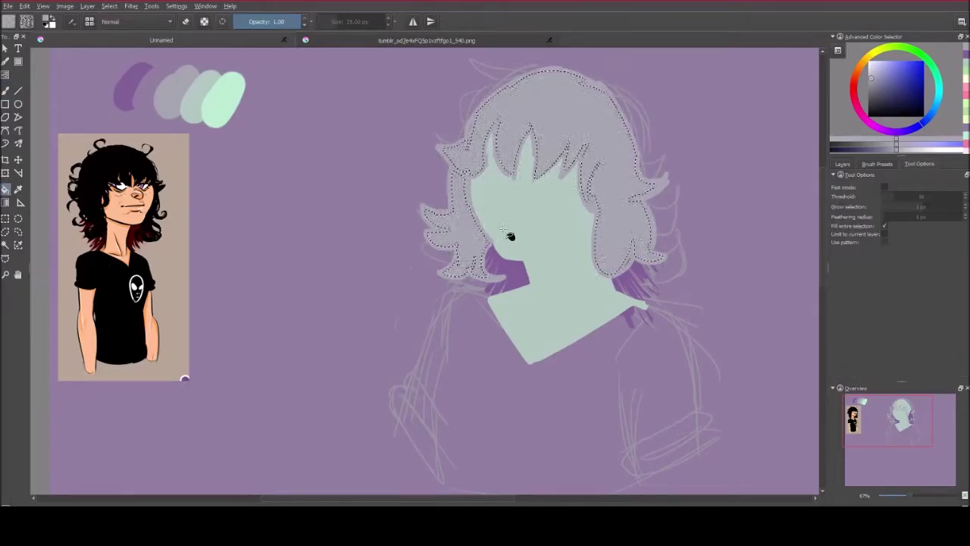
Patch the top-left edge of the hair fill and add a new layer for the shirt.
key("m")
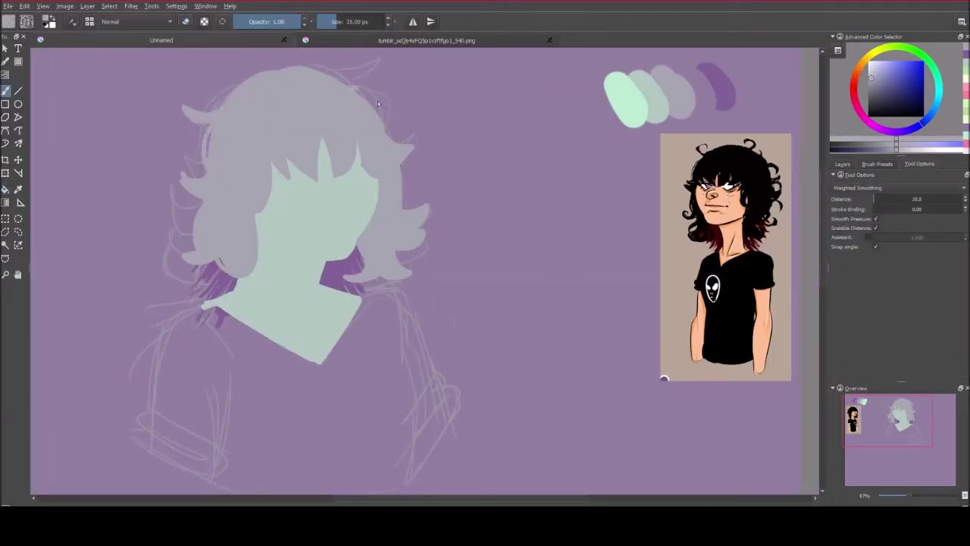
left_click_drag(378, 104, 299, 77)
key("ctrl+z")
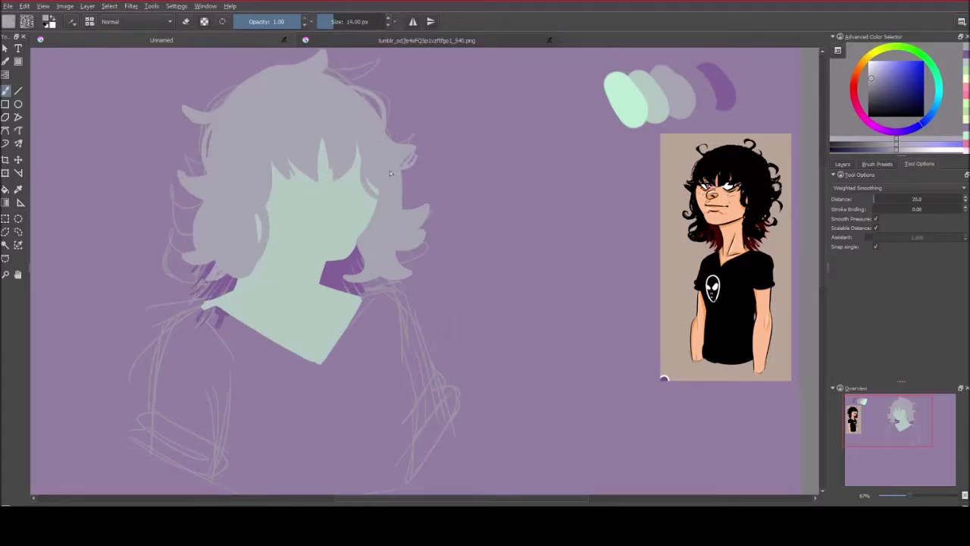
key("m")
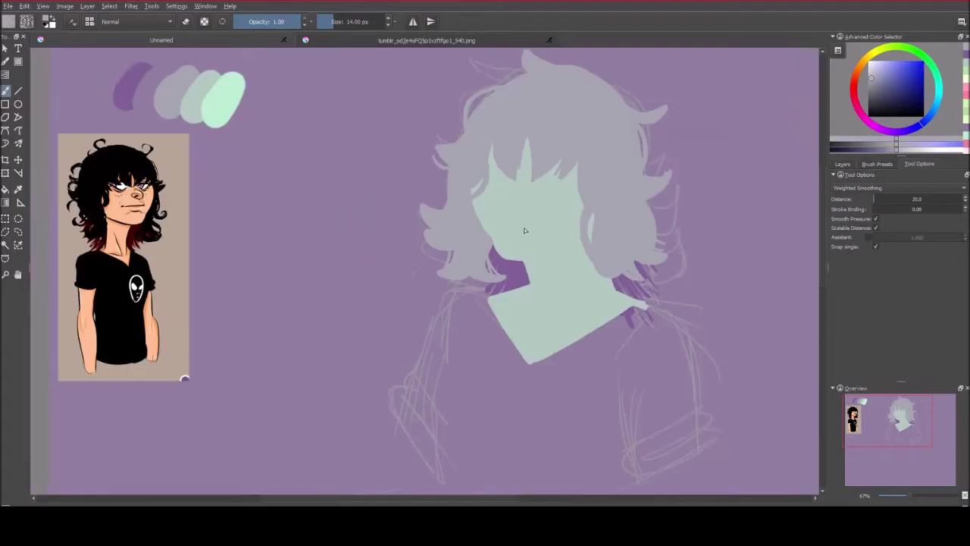
key("e")
left_click(841, 163)
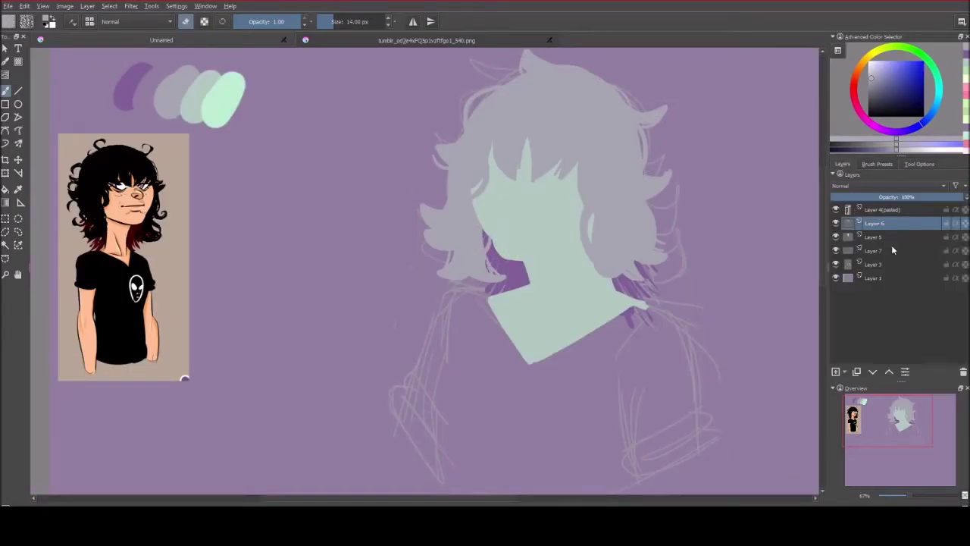
key("e")
left_click_drag(516, 79, 466, 118)
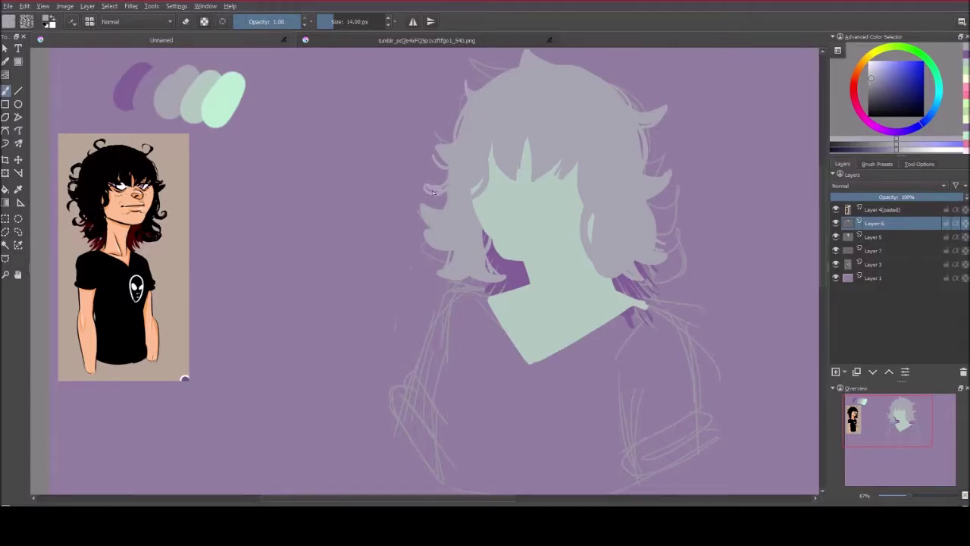
left_click(835, 372)
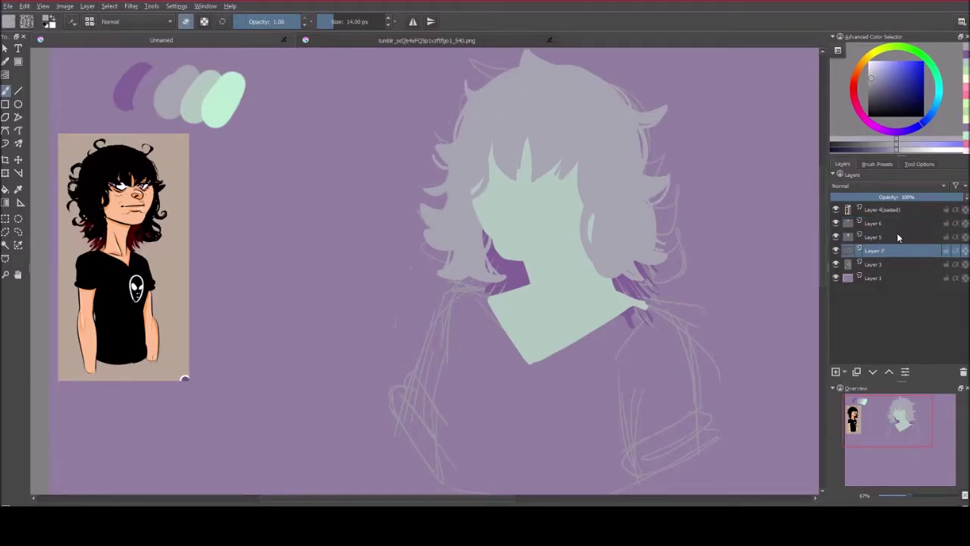
Outline the shirt in mint green: collar, shoulders, left sleeve edge and bottom hem.
left_click(231, 115, "ctrl")
left_click_drag(653, 298, 515, 368)
mouse_move(492, 303)
left_mouse_down()
mouse_move(557, 394)
mouse_move(402, 387)
mouse_move(397, 428)
left_mouse_up()
key("e")
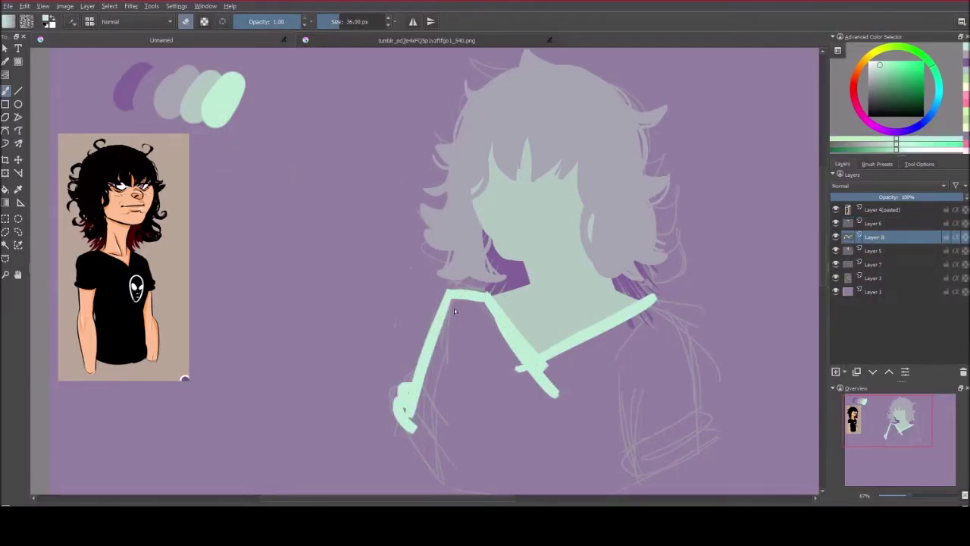
key("m")
key("e")
left_click_drag(197, 301, 150, 430)
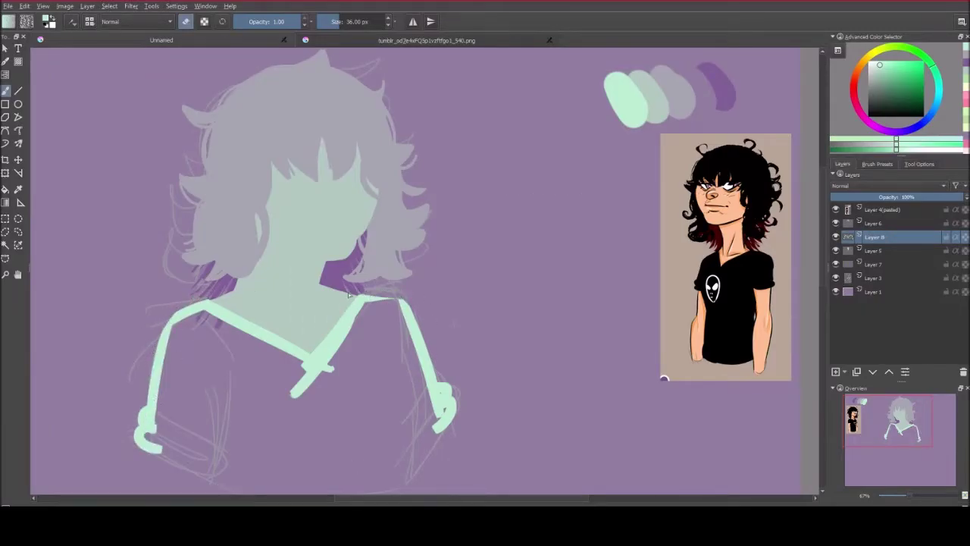
key("m")
scroll(419, 379, "down", 3)
left_click_drag(419, 379, 689, 387)
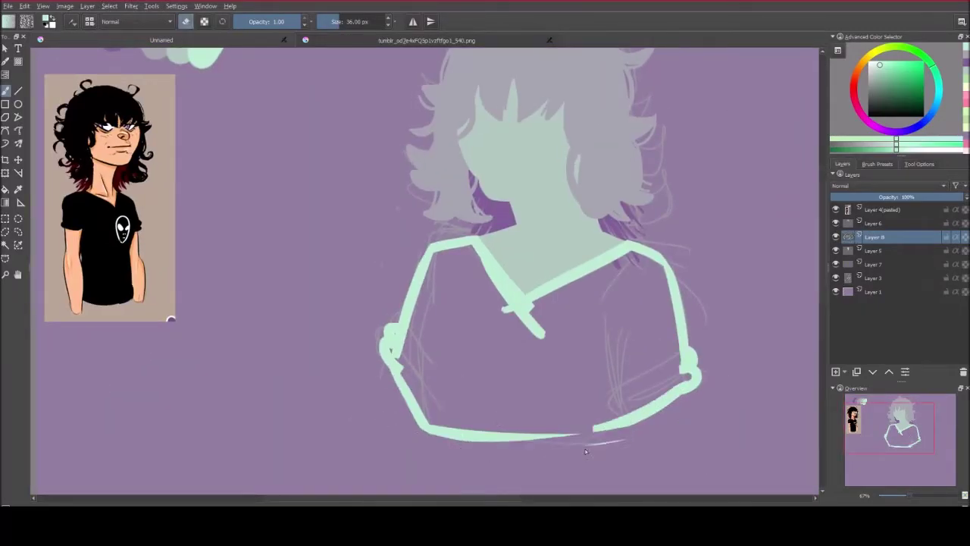
Select the inside of the shirt outline, fill it solid mint and deselect.
left_click(462, 367)
key("shift+BackSpace")
key("b")
key("e")
key("ctrl+shift+a")
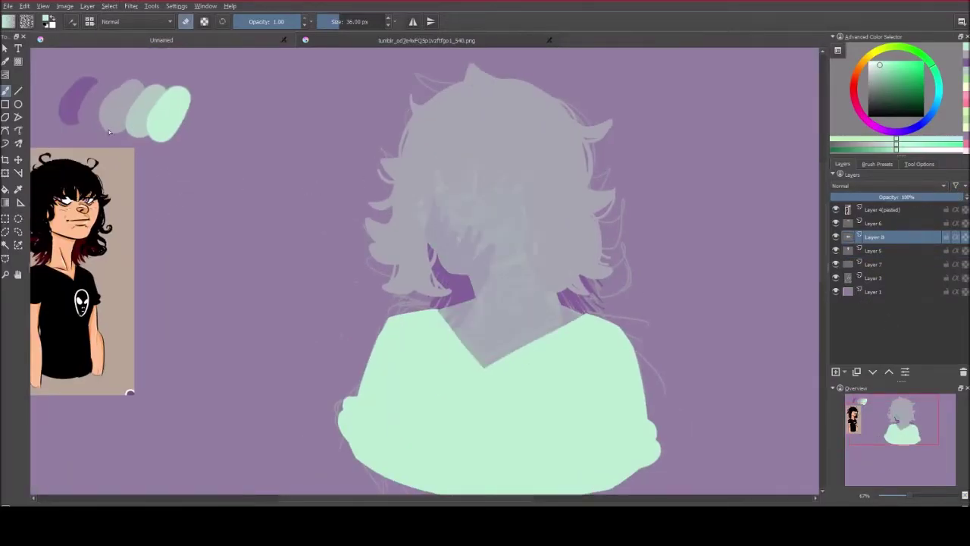
Draw the thin purple smiling mouth line across the face.
key("e")
left_click_drag(441, 230, 513, 224)
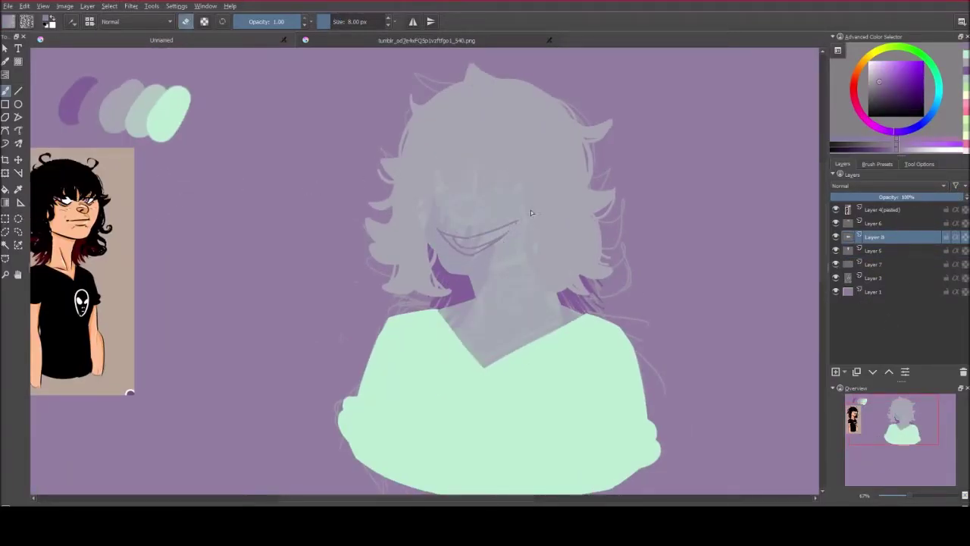
scroll(367, 254, "up", 3)
scroll(367, 254, "down", 2)
key("e")
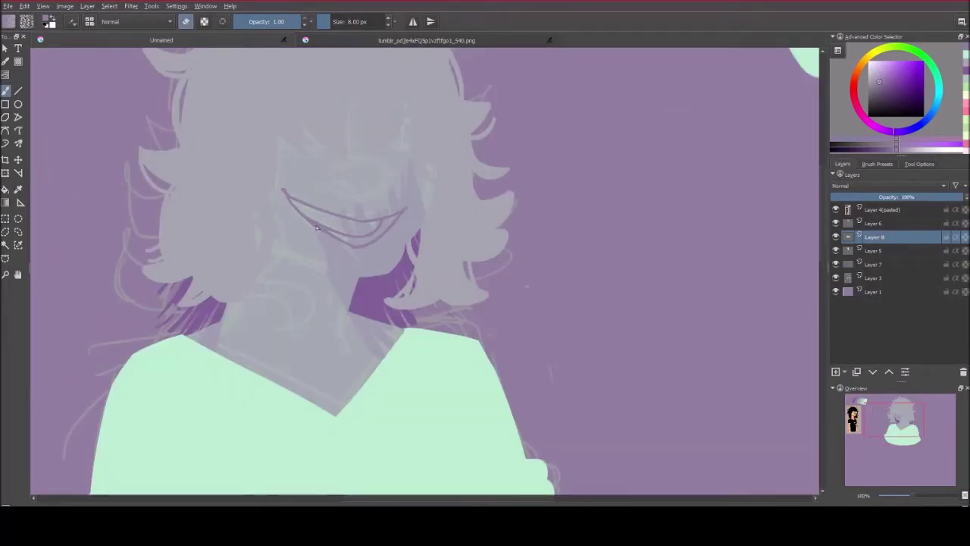
key("e")
left_click_drag(380, 196, 557, 196)
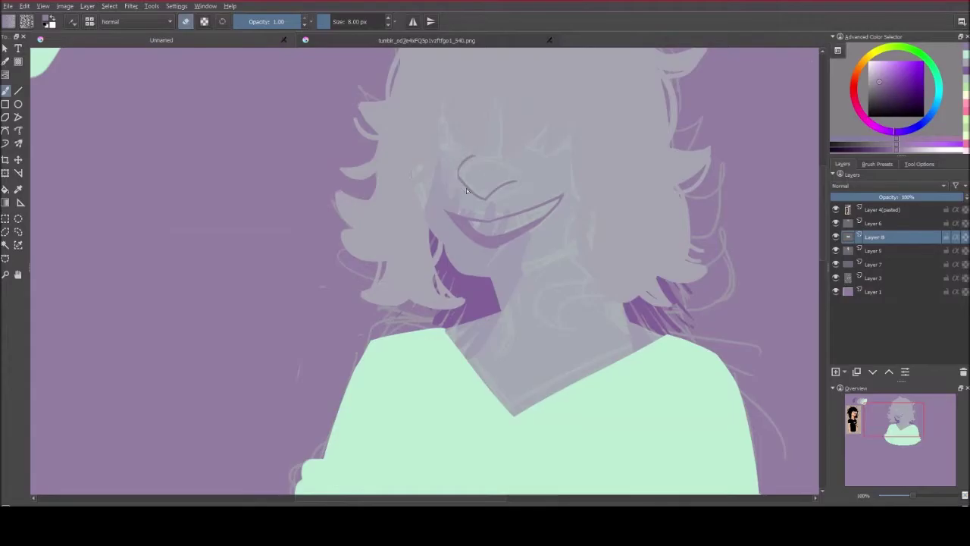
left_click_drag(485, 199, 517, 181)
On a new layer, draw both eye lines and small lash strokes on the right eye.
key("Insert")
key("m")
left_click_drag(379, 196, 435, 198)
key("m")
left_click_drag(583, 192, 538, 198)
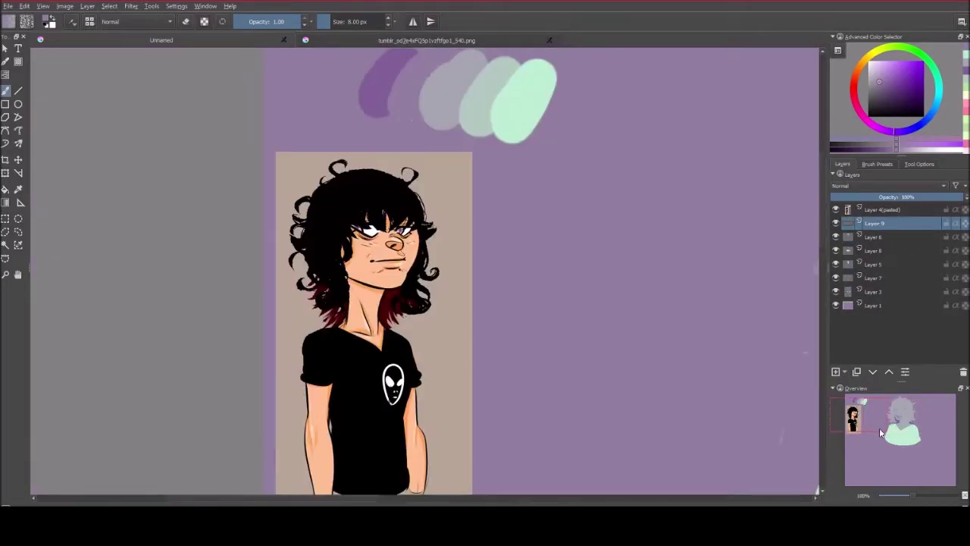
mouse_move(575, 241)
left_mouse_down()
mouse_move(566, 247)
mouse_move(590, 235)
left_mouse_up()
key("m")
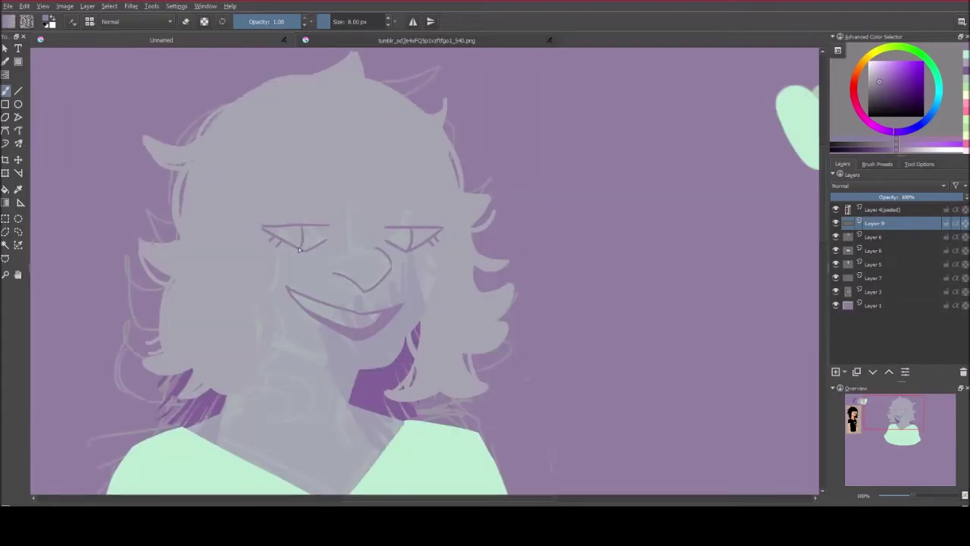
key("m")
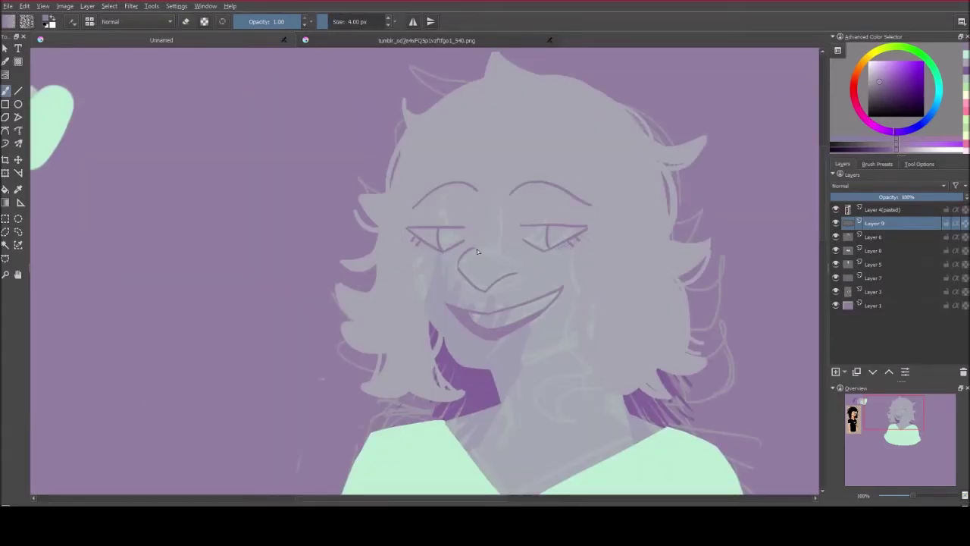
Draw a long seam line down the mint shirt, undoing a stray shoulder stroke.
scroll(477, 250, "down", 3)
scroll(477, 250, "down", 2)
left_click_drag(403, 191, 383, 434)
mouse_move(709, 199)
left_mouse_down()
mouse_move(662, 254)
mouse_move(660, 458)
mouse_move(662, 444)
left_mouse_up()
key("ctrl+z")
key("ctrl+z")
key("m")
key("e")
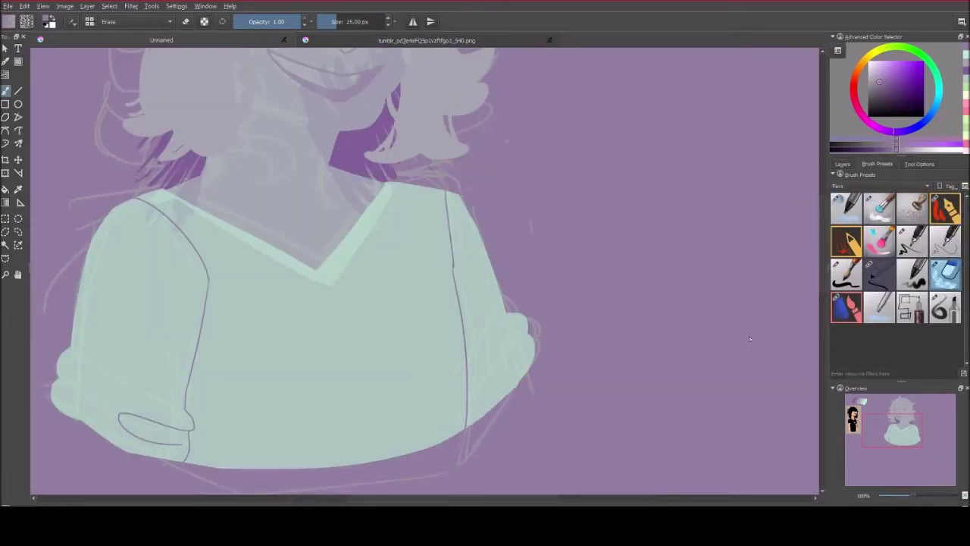
key("m")
key("e")
Select shirt Layer 8 in the layer stack and add a new layer for shading.
left_click(842, 164)
key("minus")
left_click(906, 263)
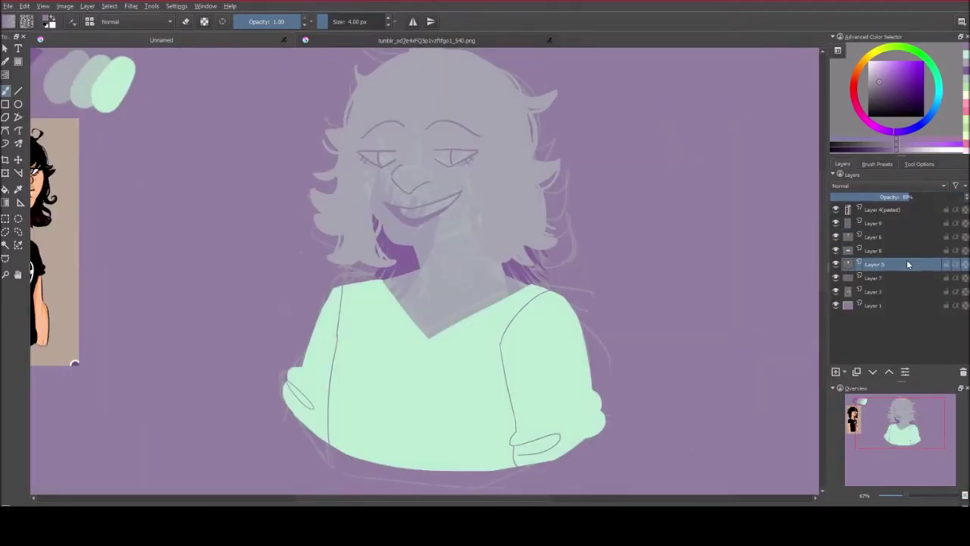
key("m")
key("m")
left_click(904, 236)
key("m")
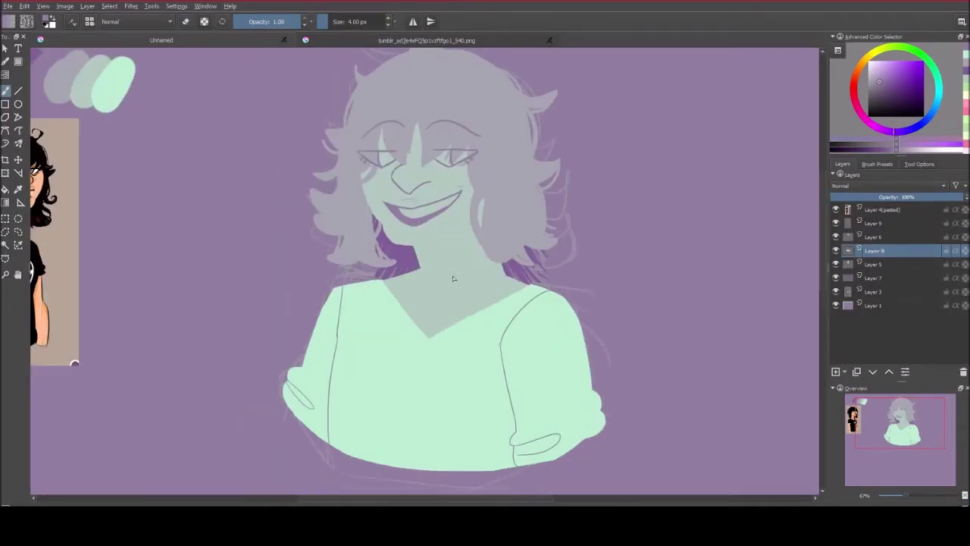
key("m")
key("Insert")
left_click_drag(424, 303, 620, 315)
left_click(286, 130, "ctrl")
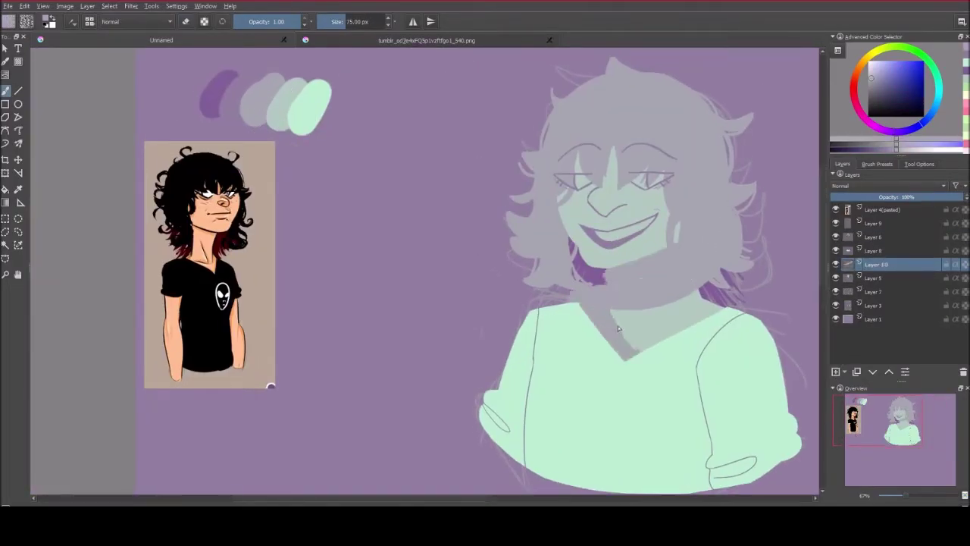
Lower Layer 10's opacity, then remove the semi-transparent Layer 10.
left_click(881, 196)
key("e")
left_click(342, 23)
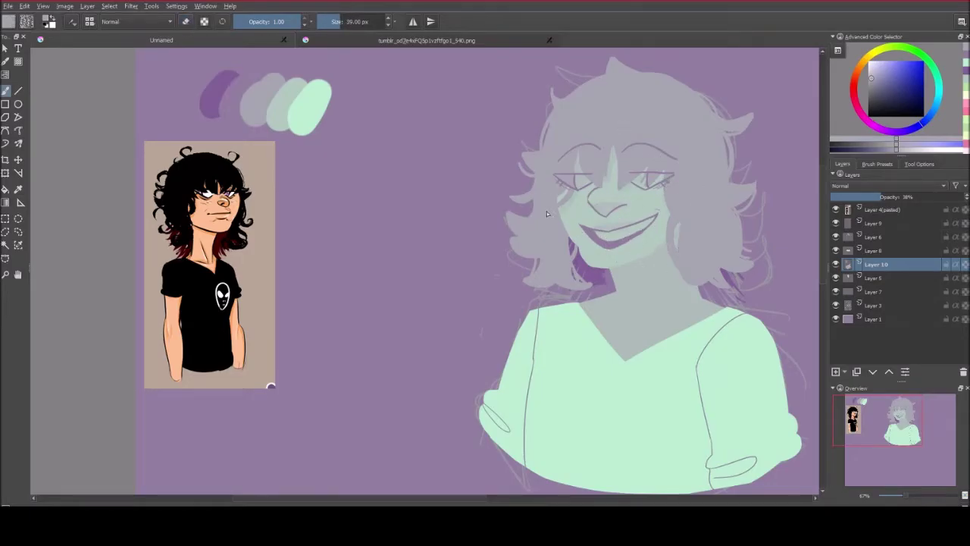
key("Insert")
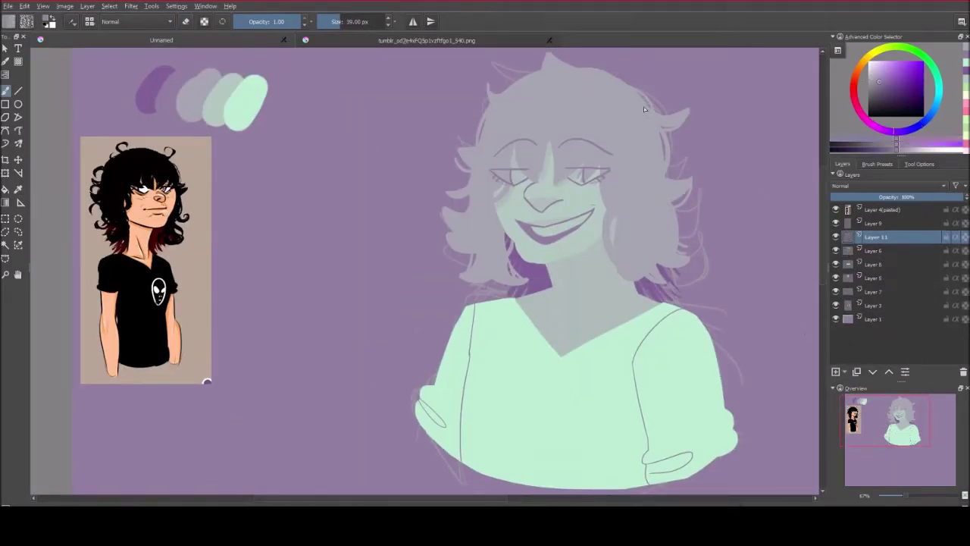
On a new layer, shade the left hair and neck dark purple, erasing spill from the eyes and face.
left_click(671, 147, "ctrl")
left_click_drag(531, 228, 493, 288)
key("e")
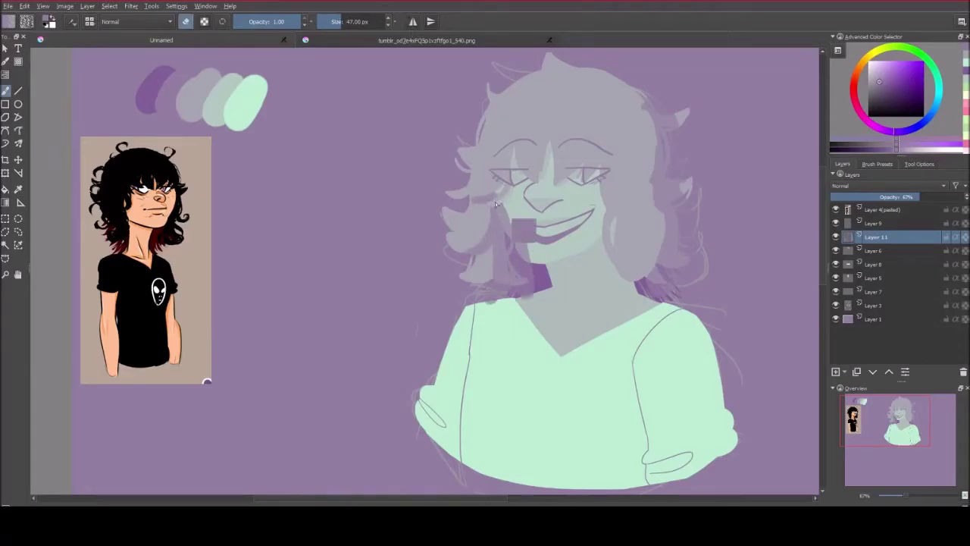
left_click_drag(523, 227, 502, 188)
mouse_move(542, 144)
left_mouse_down()
mouse_move(545, 203)
mouse_move(521, 138)
left_mouse_up()
left_click_drag(550, 186, 602, 169)
left_click_drag(645, 168, 650, 199)
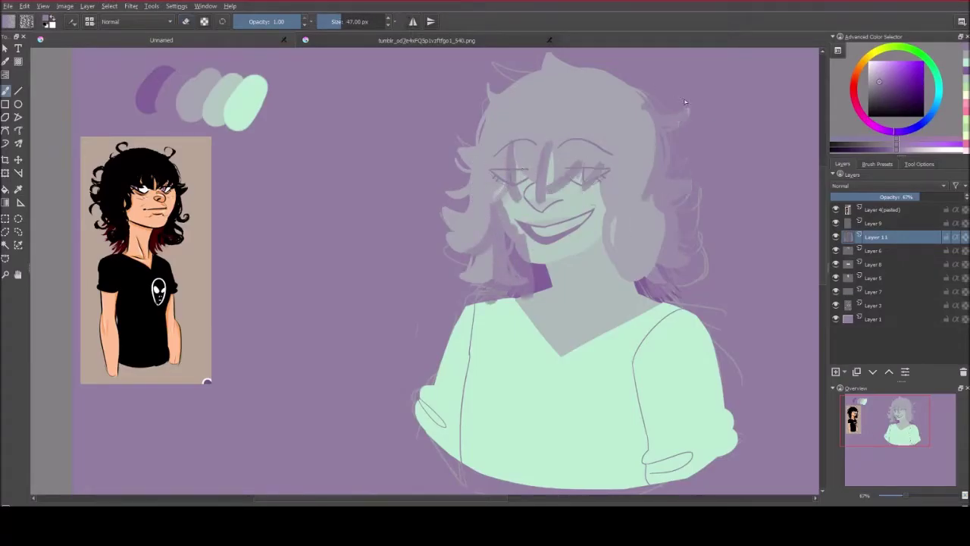
key("m")
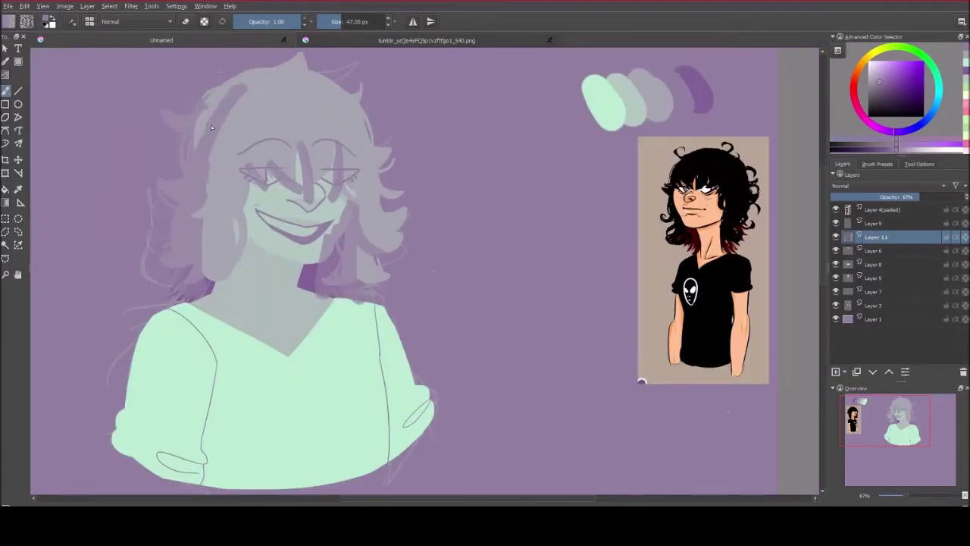
key("m")
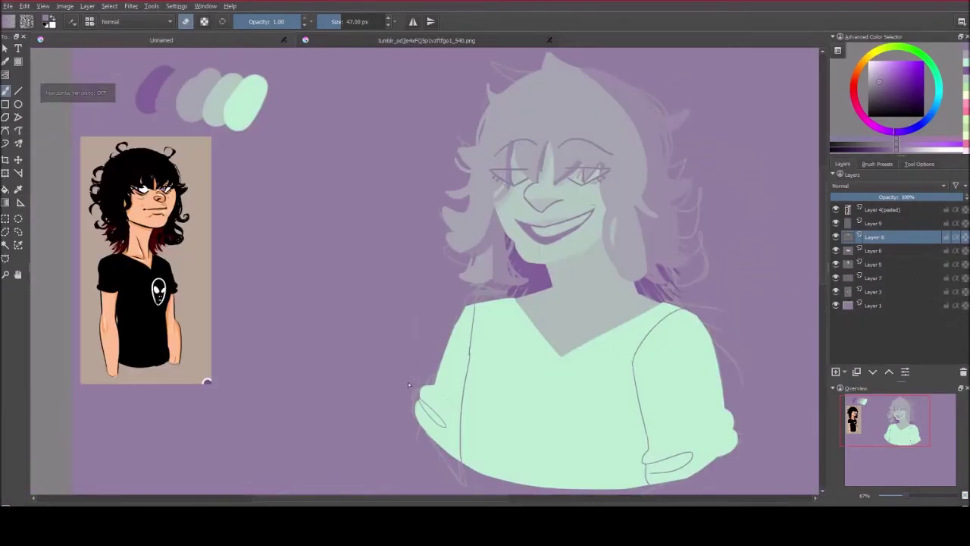
Move the shading layer down one place, lower its opacity and merge it down.
left_click_drag(876, 236, 876, 253)
left_click_drag(913, 196, 882, 196)
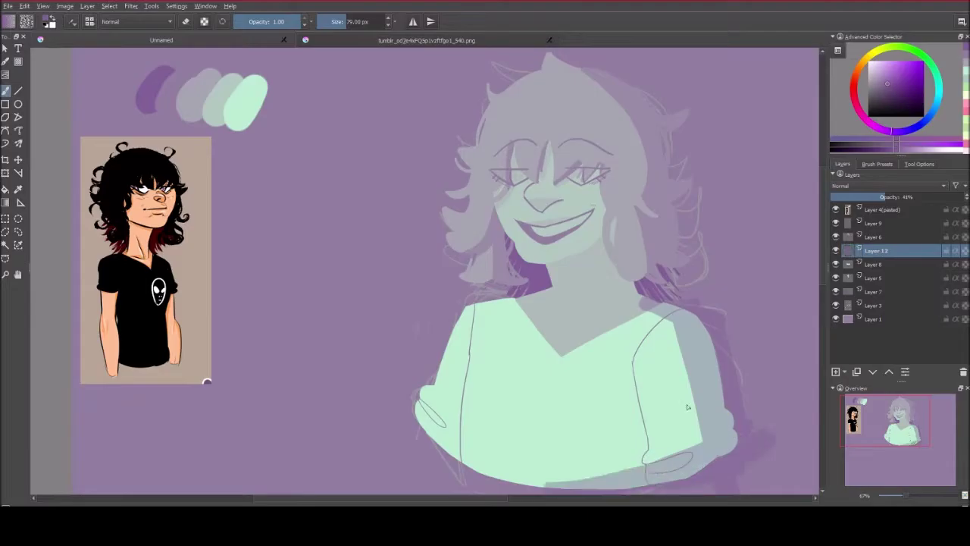
key("ctrl+e")
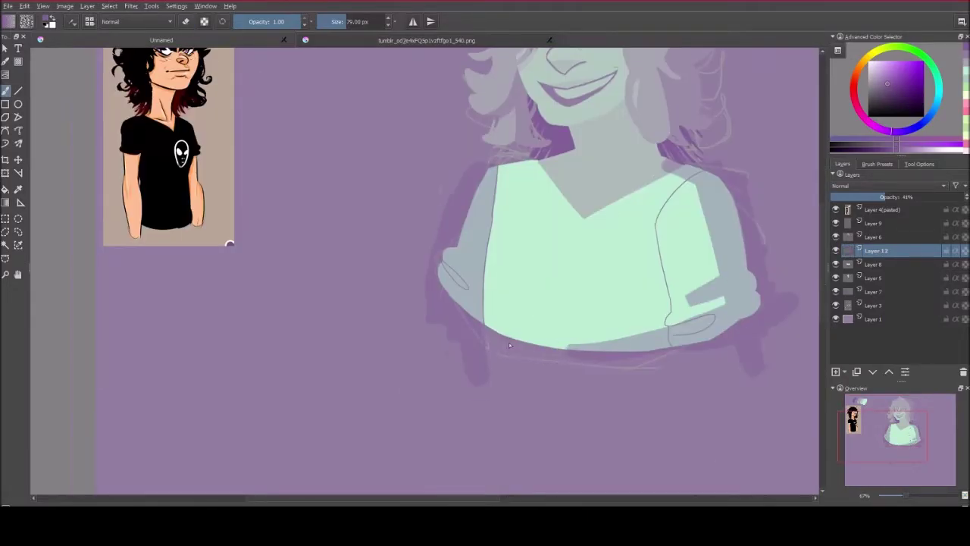
Paint a small mint highlight across the top of the hair.
left_click_drag(856, 412, 849, 408)
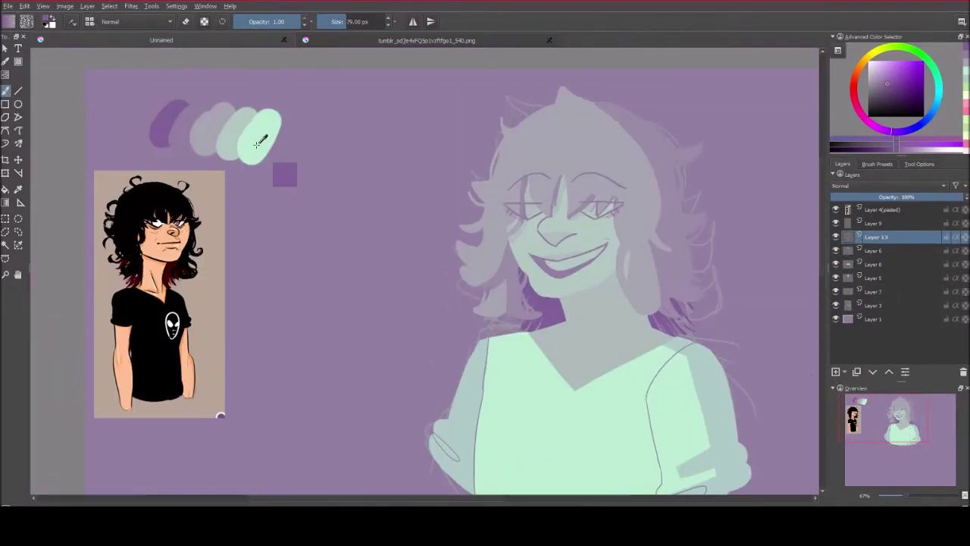
key("ctrl+z")
left_click_drag(485, 133, 572, 152)
key("m")
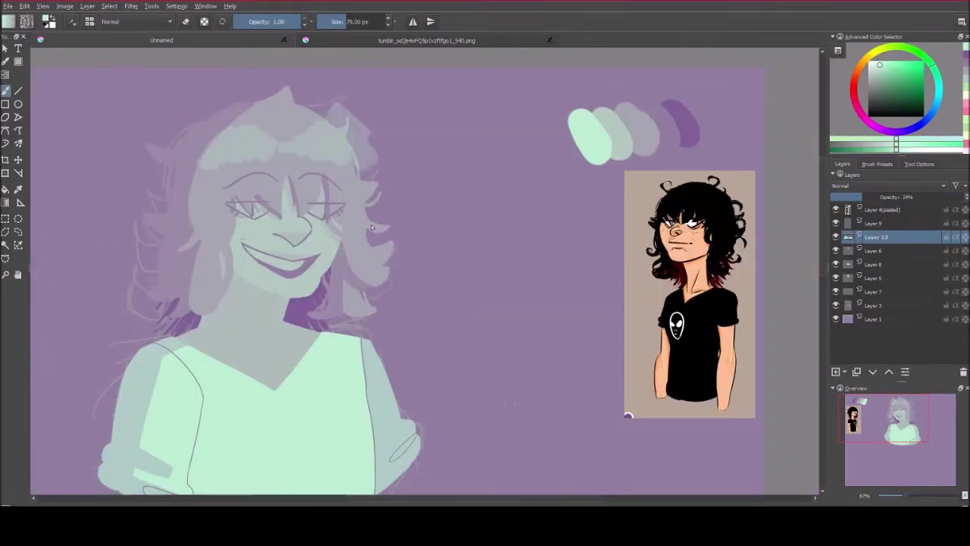
key("e")
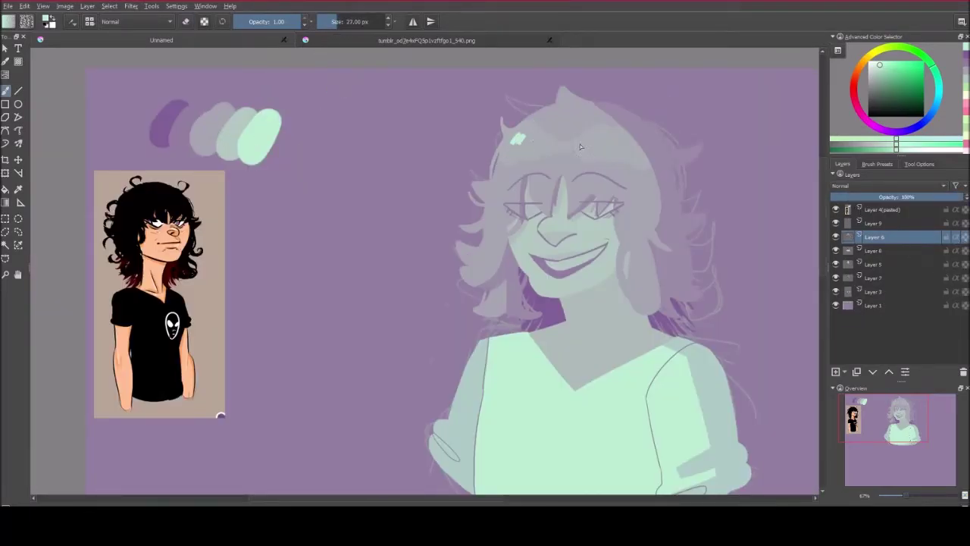
With a smaller brush, add light highlights in both eyes and near the right eye.
left_click(338, 25)
left_click_drag(534, 182, 536, 190)
left_click_drag(573, 186, 574, 194)
left_click_drag(618, 221, 621, 229)
scroll(519, 199, "down", 2)
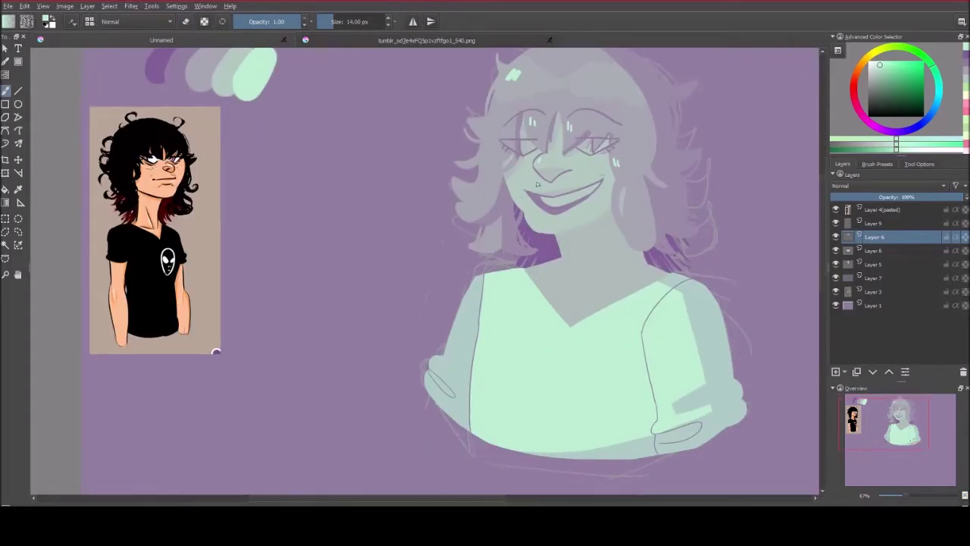
key("m")
scroll(499, 261, "up", 2)
key("m")
Add and duplicate a highlight layer, hide Layer 3, and merge the highlights into Layer 6.
key("Insert")
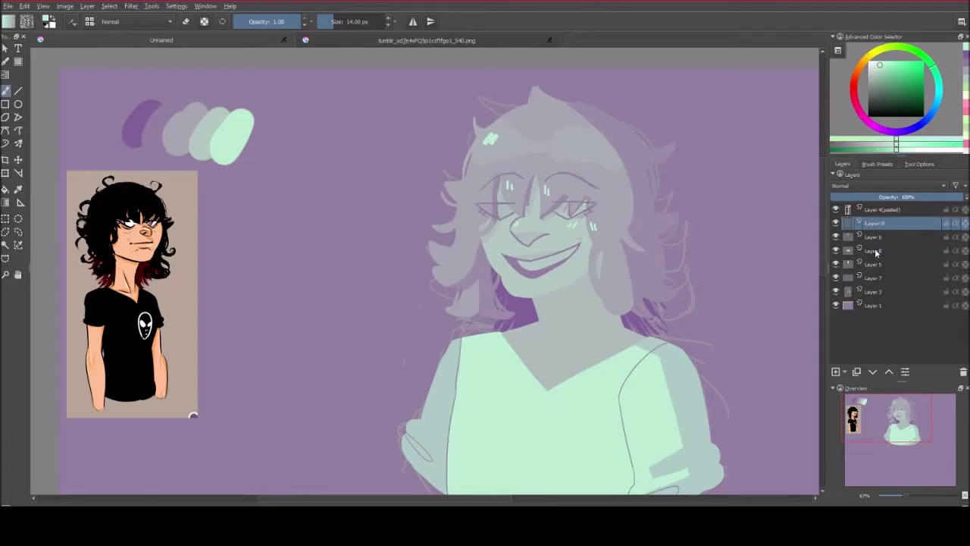
key("ctrl+j")
key("m")
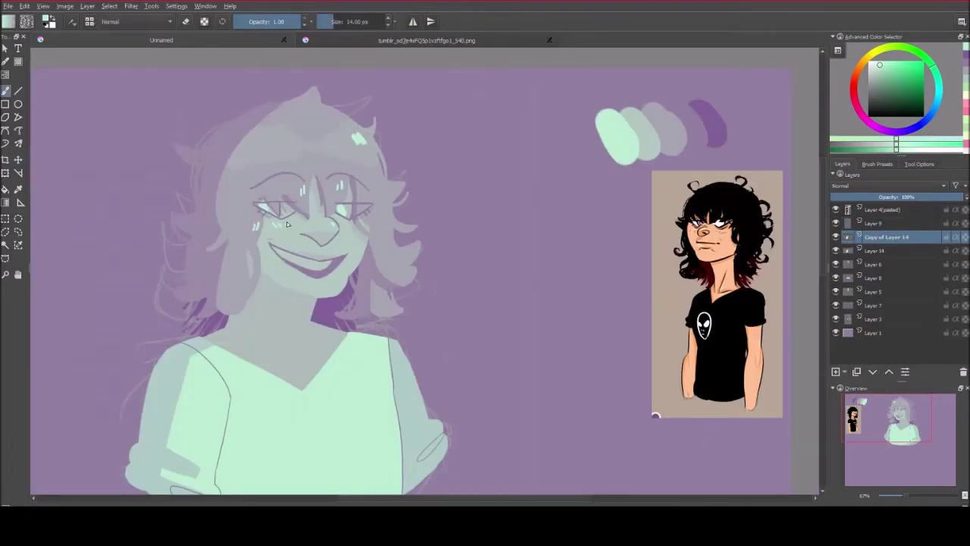
key("minus")
key("m")
key("m")
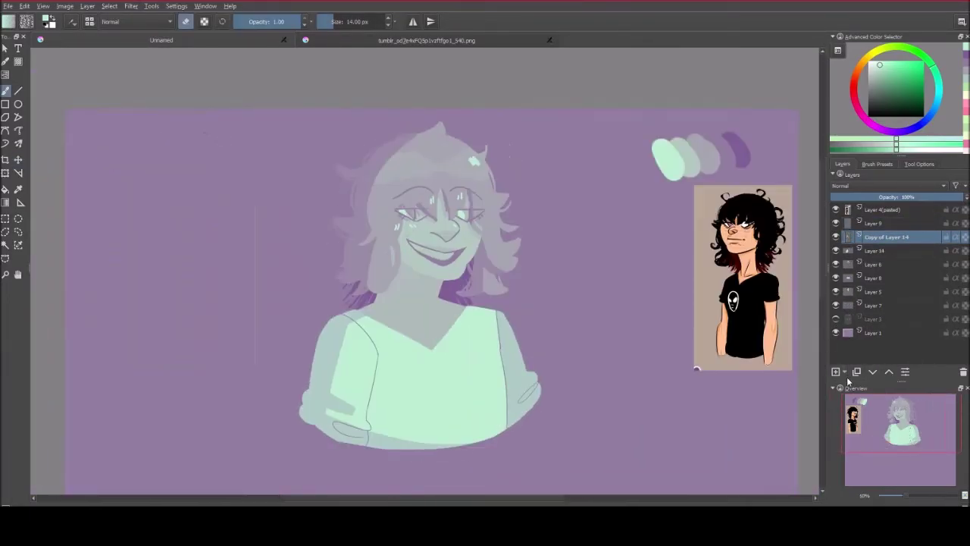
key("m")
left_click(834, 318)
key("ctrl+e")
key("ctrl+e")
key("1")
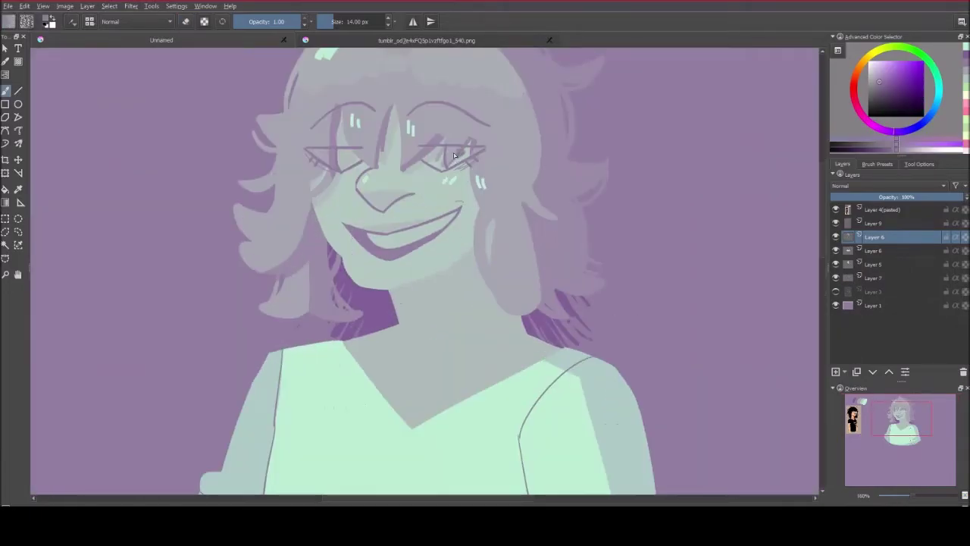
On new Layer 15, fill the eyes with dark purple shading and erase the excess edges.
left_click(835, 371)
left_click_drag(338, 151, 361, 170)
key("e")
key("e")
left_click_drag(447, 148, 485, 150)
key("e")
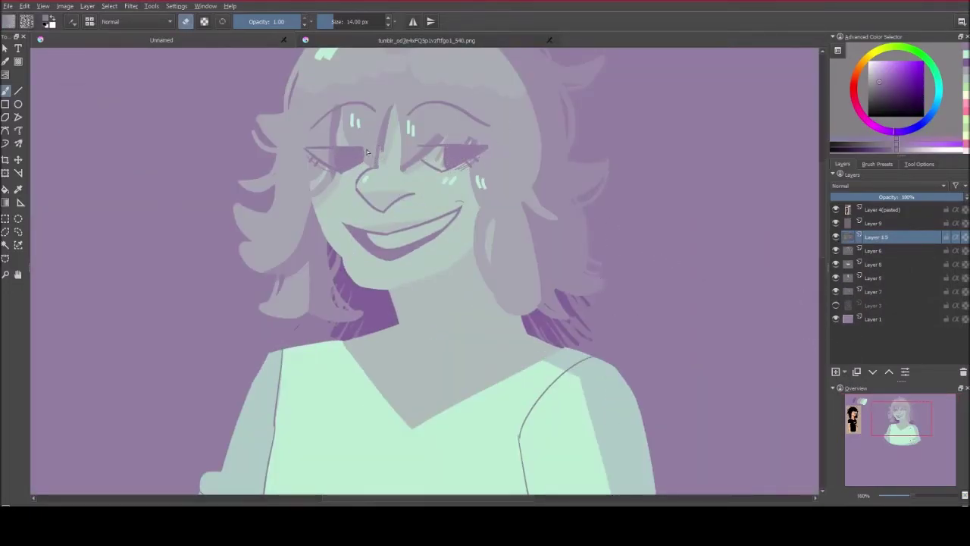
key("m")
key("m")
key("e")
key("x")
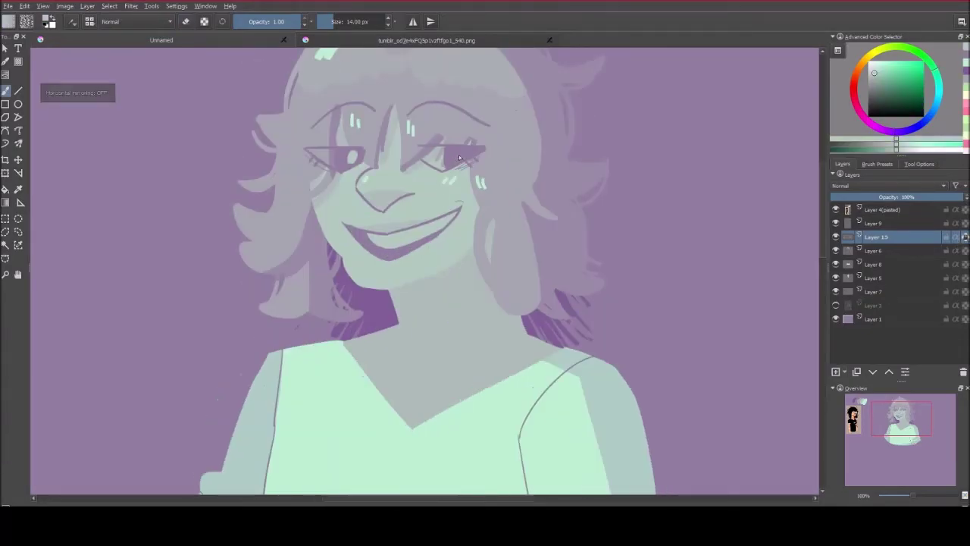
key("minus")
key("minus")
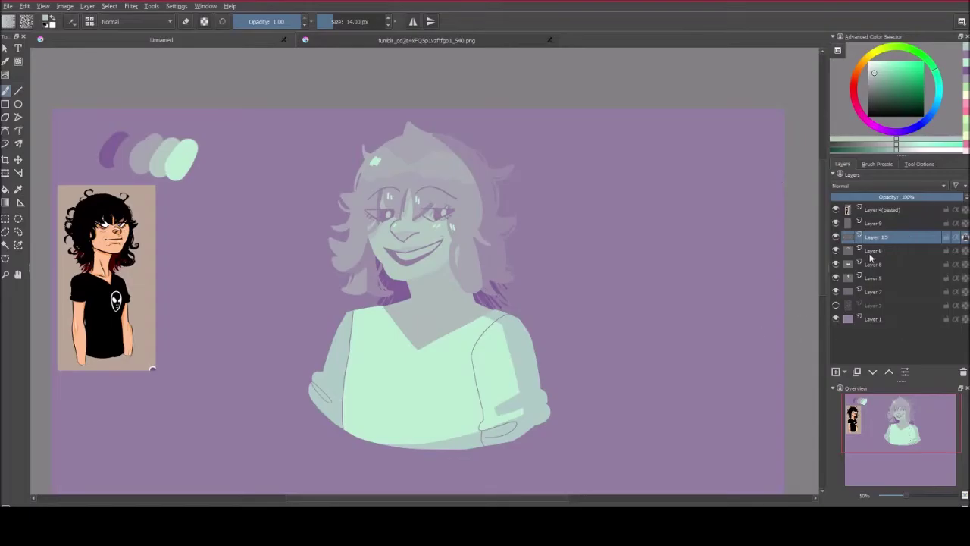
Draw a dark purple alien-head outline and eyes on the shirt with Weighted Smoothing distance 45.
key("x")
left_click(916, 163)
mouse_move(443, 362)
left_mouse_down()
mouse_move(439, 409)
mouse_move(442, 361)
left_mouse_up()
left_click(875, 199)
key("ctrl+z")
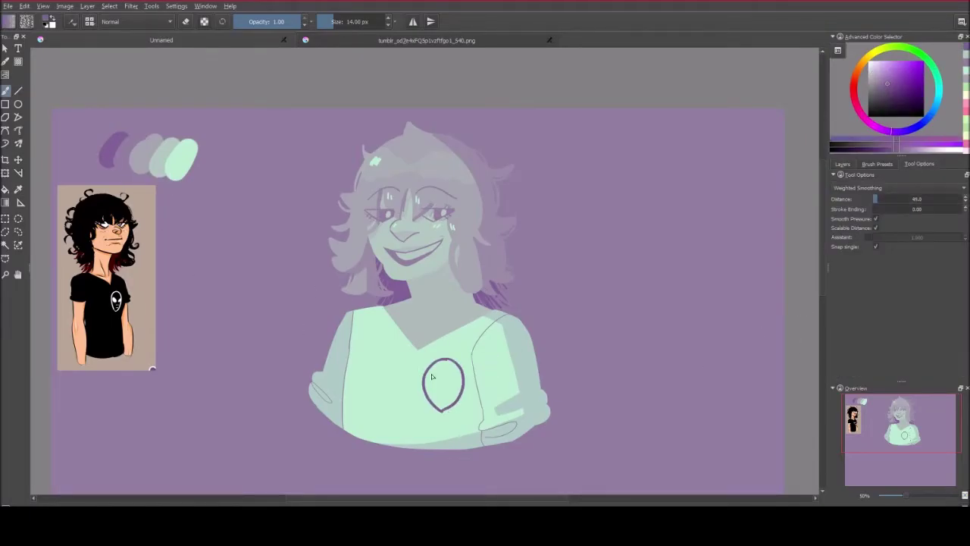
key("m")
key("e")
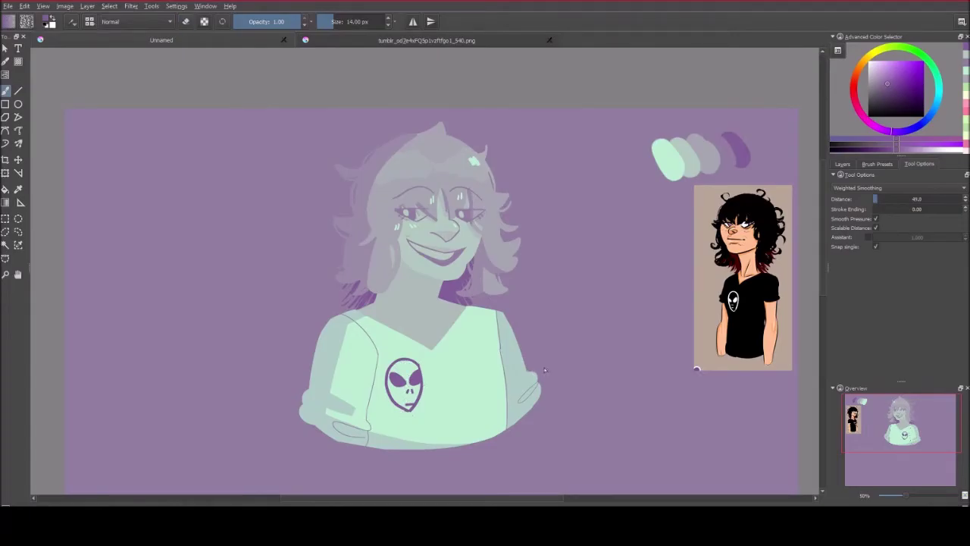
key("m")
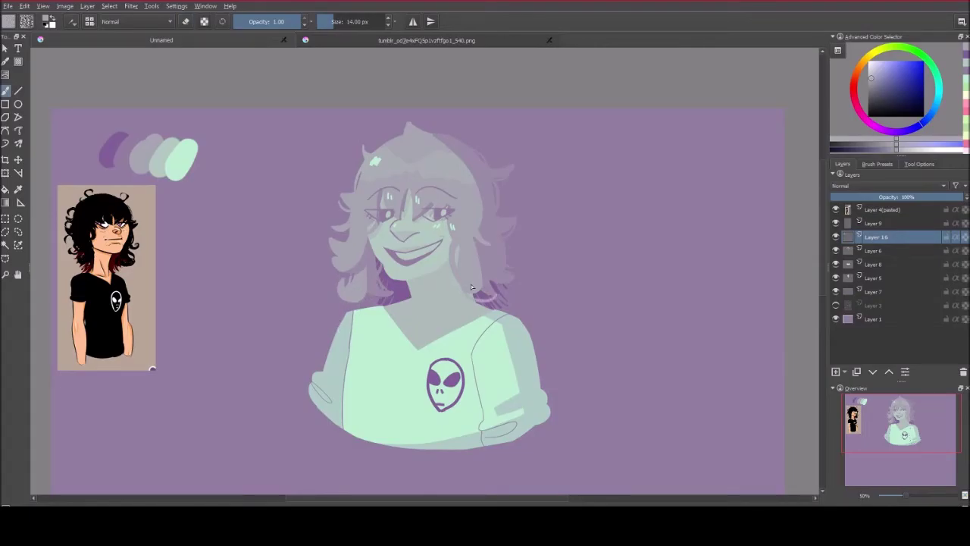
key("m")
key("m")
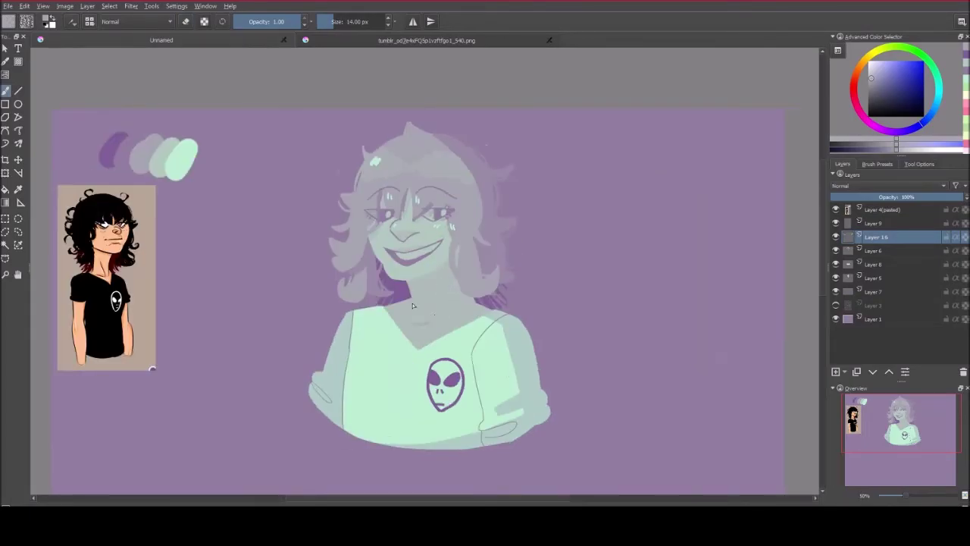
key("Insert")
Delete the empty layer, zoom to the shoulder, set a 5 px brush and select Layer 4 (pasted).
key("shift+Delete")
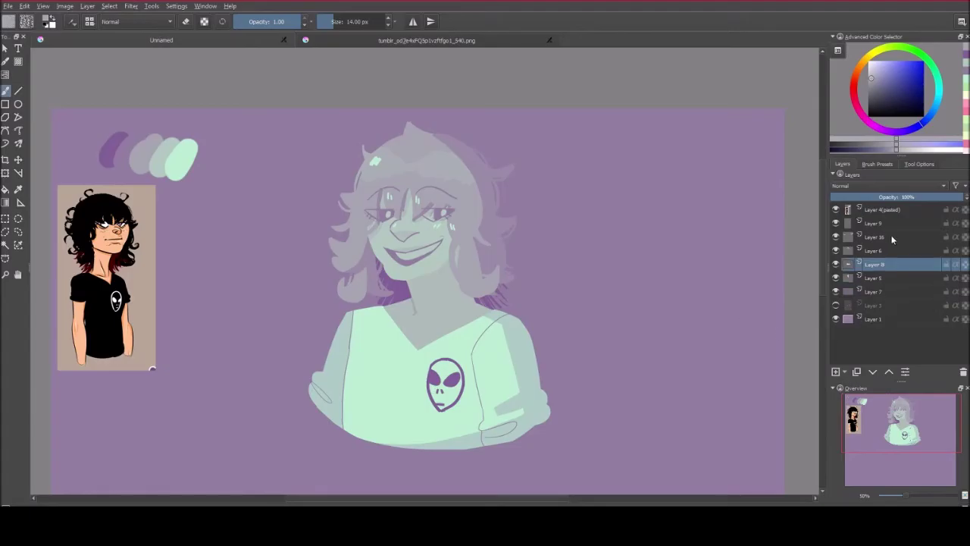
key("m")
key("Page_Up")
scroll(514, 280, "up", 1)
scroll(514, 281, "up", 2)
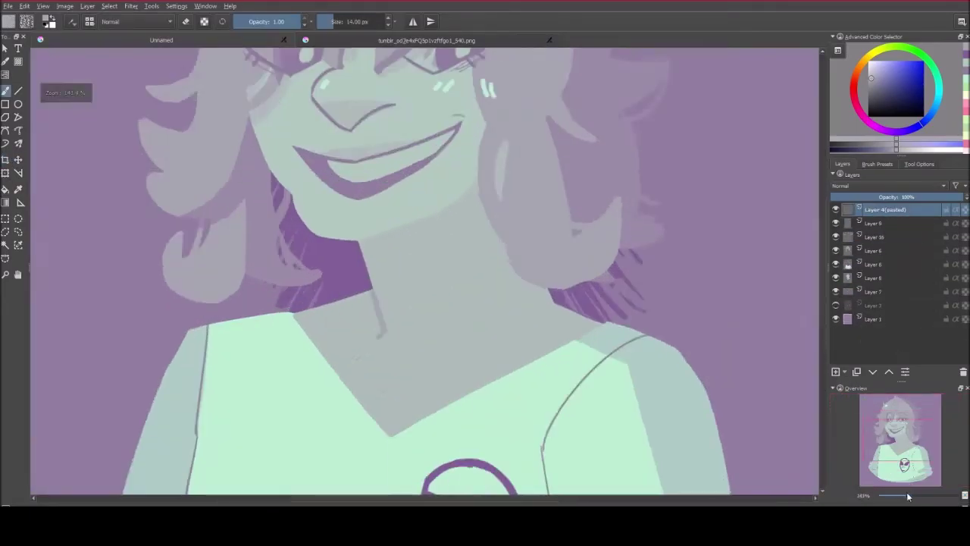
scroll(515, 280, "up", 2)
key("Page_Down")
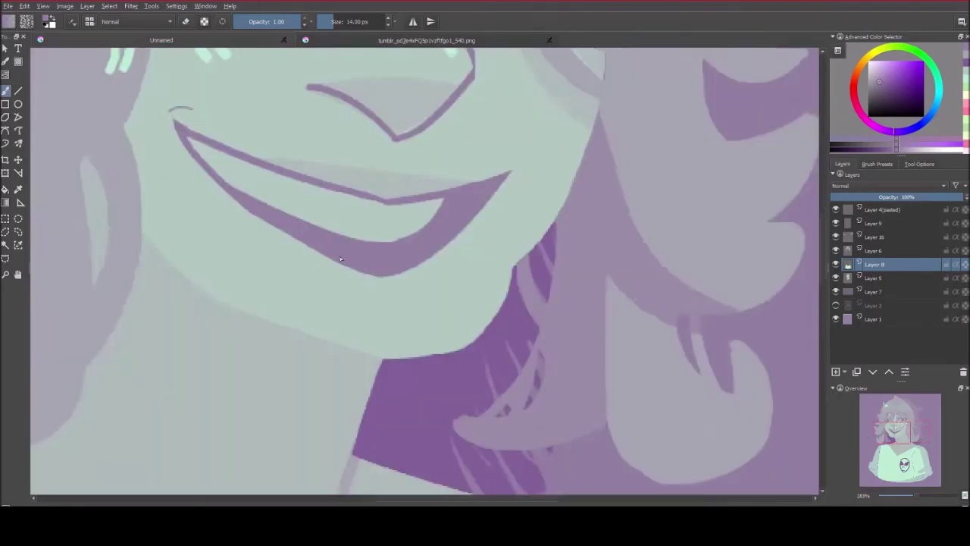
left_click_drag(114, 197, 429, 288)
key("bracketleft")
key("bracketleft")
key("bracketleft")
key("Page_Up")
key("Page_Up")
key("Page_Up")
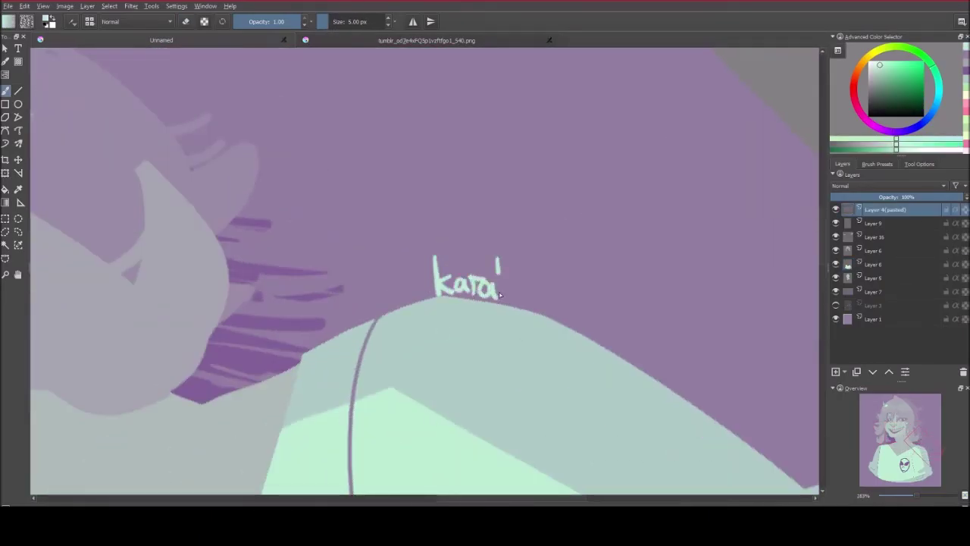